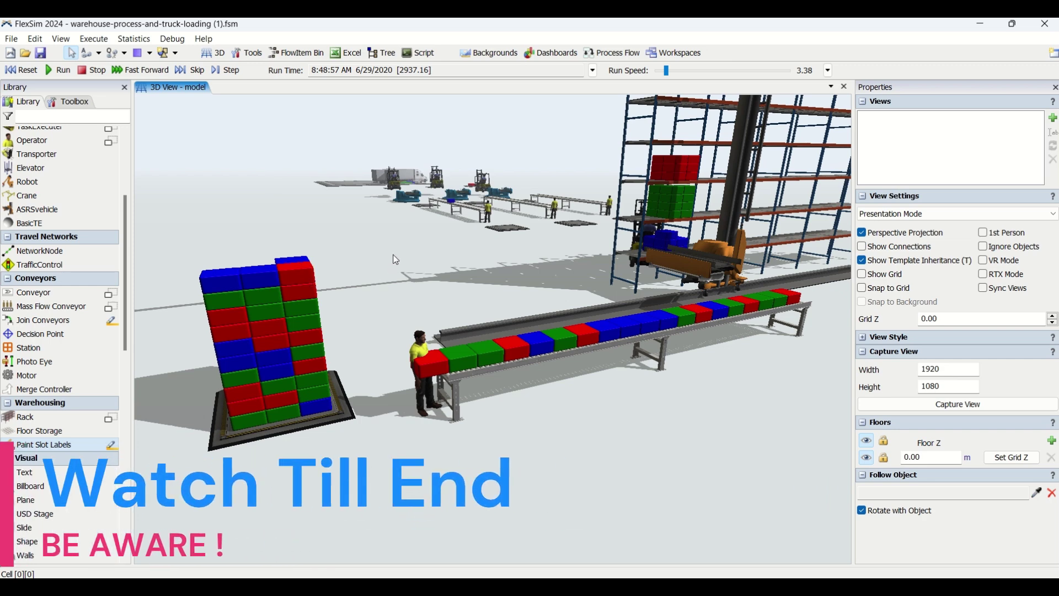
Step: Orbit and pan the view across the rack, conveyors and floor pads toward the docks
mouse_move(394, 258)
right_down()
mouse_move(409, 267)
mouse_move(383, 258)
right_up()
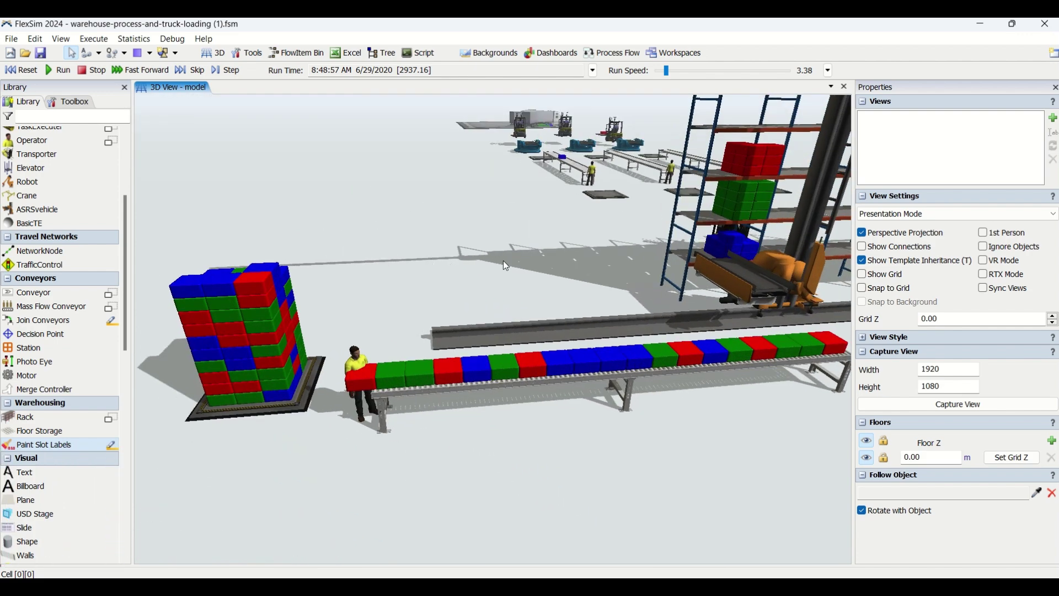
right_drag(532, 262, 518, 263)
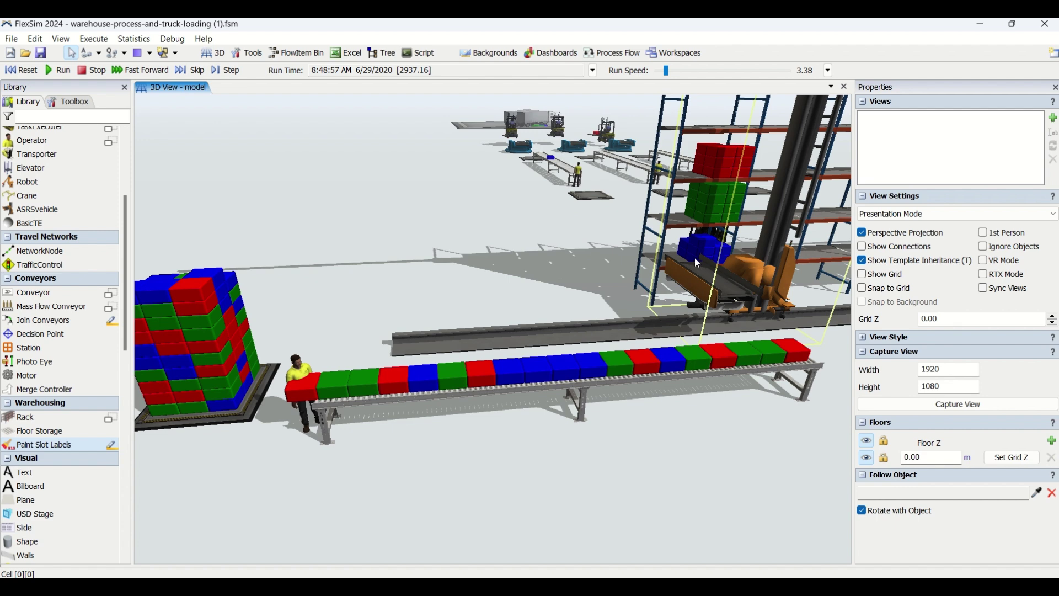
right_drag(486, 240, 535, 251)
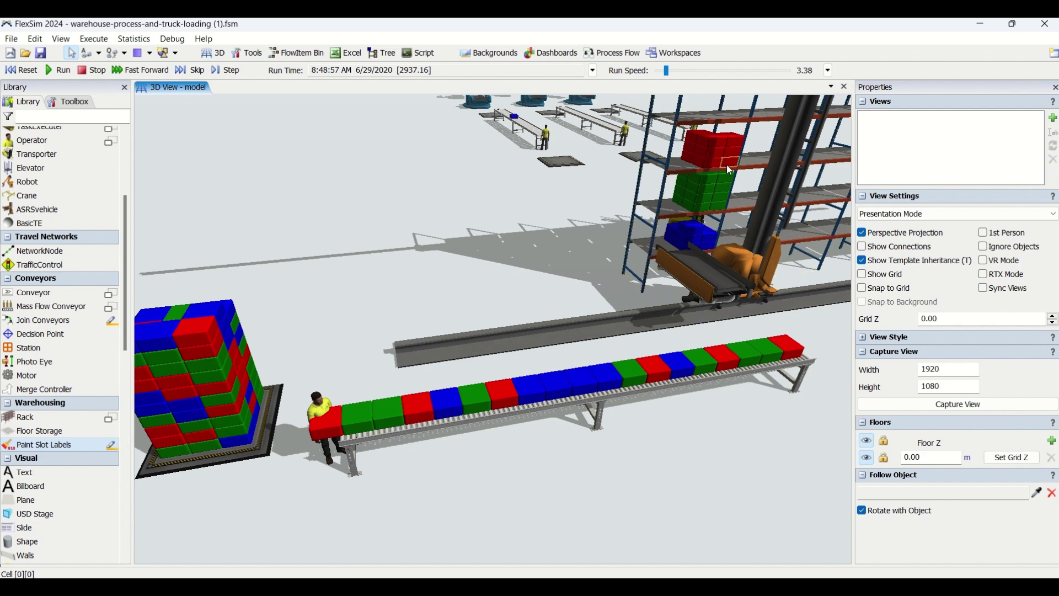
drag(518, 289, 380, 298)
scroll(379, 297, down, 2)
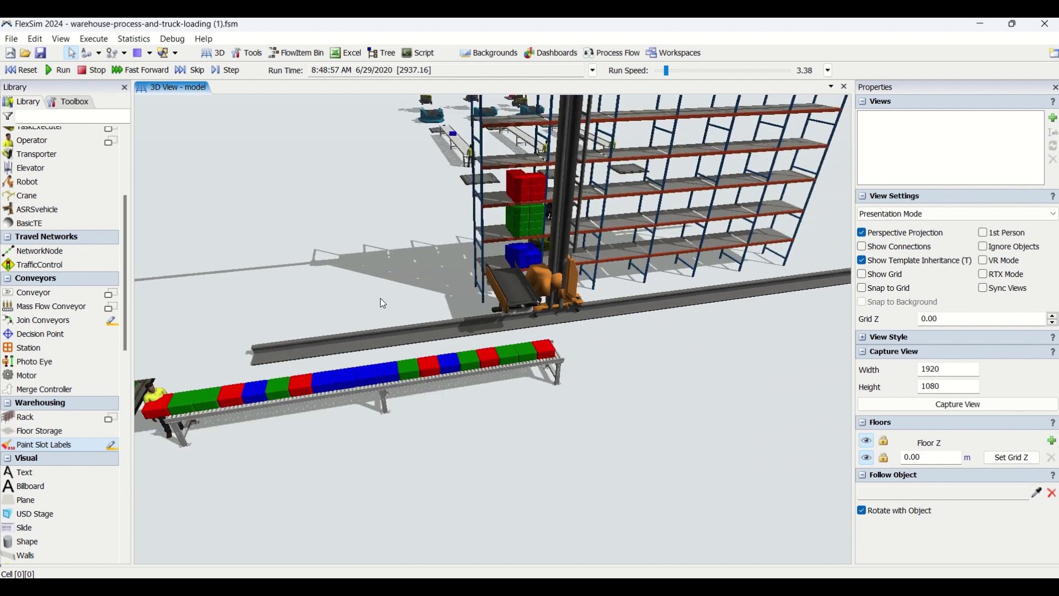
mouse_move(382, 299)
right_down()
mouse_move(379, 329)
mouse_move(386, 302)
right_up()
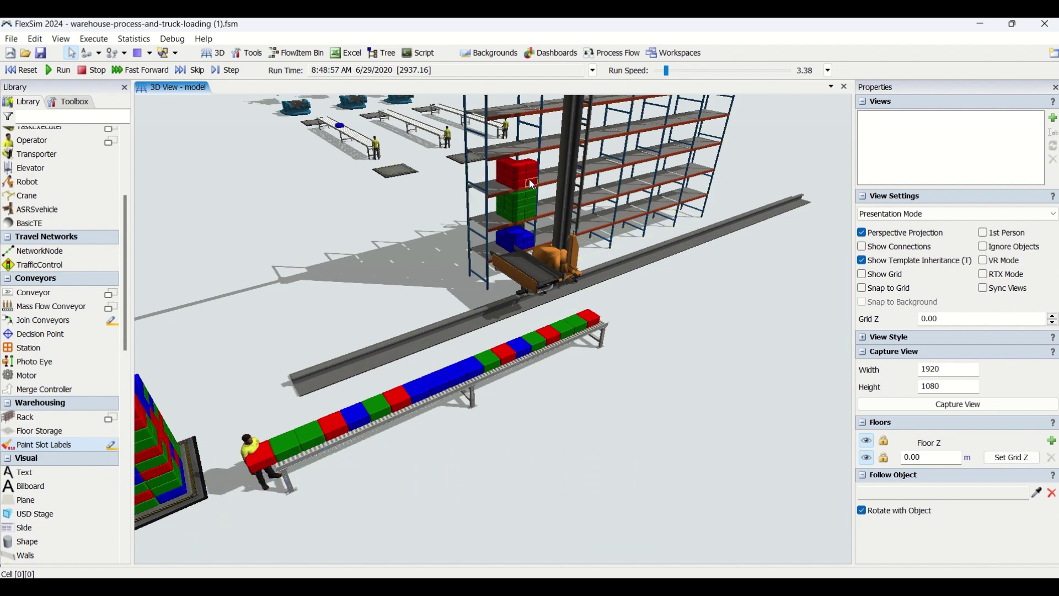
drag(352, 293, 475, 274)
right_drag(387, 280, 435, 287)
scroll(349, 332, down, 4)
right_drag(350, 332, 316, 325)
drag(350, 330, 502, 332)
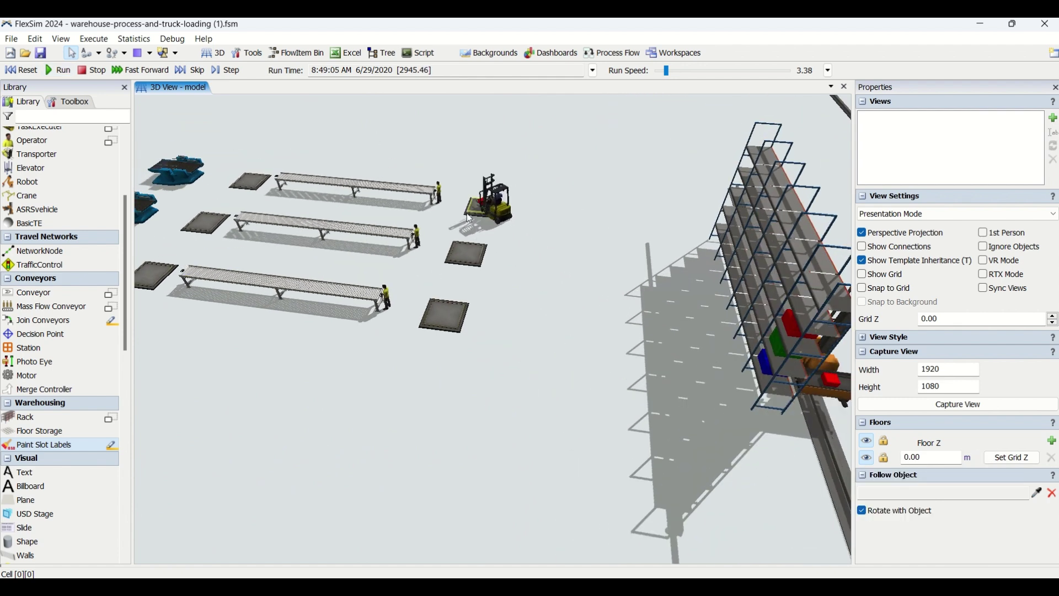
Step: Inspect the queue pads Punkt_dystrybucyjny_2 and Punkt_dystrybucyjny_3, then clear the selection
click(475, 215)
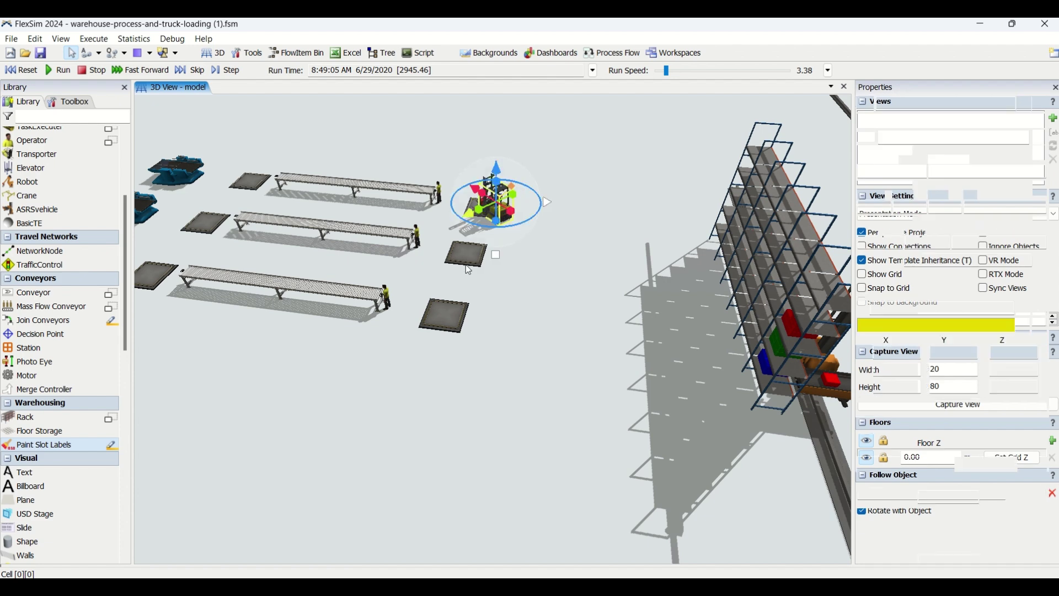
click(466, 265)
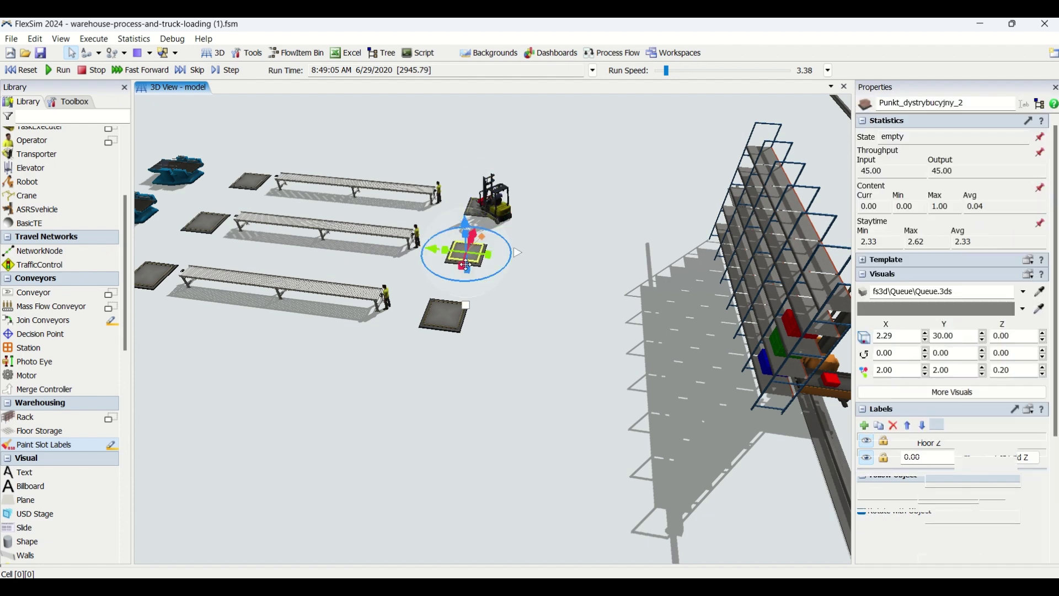
click(446, 317)
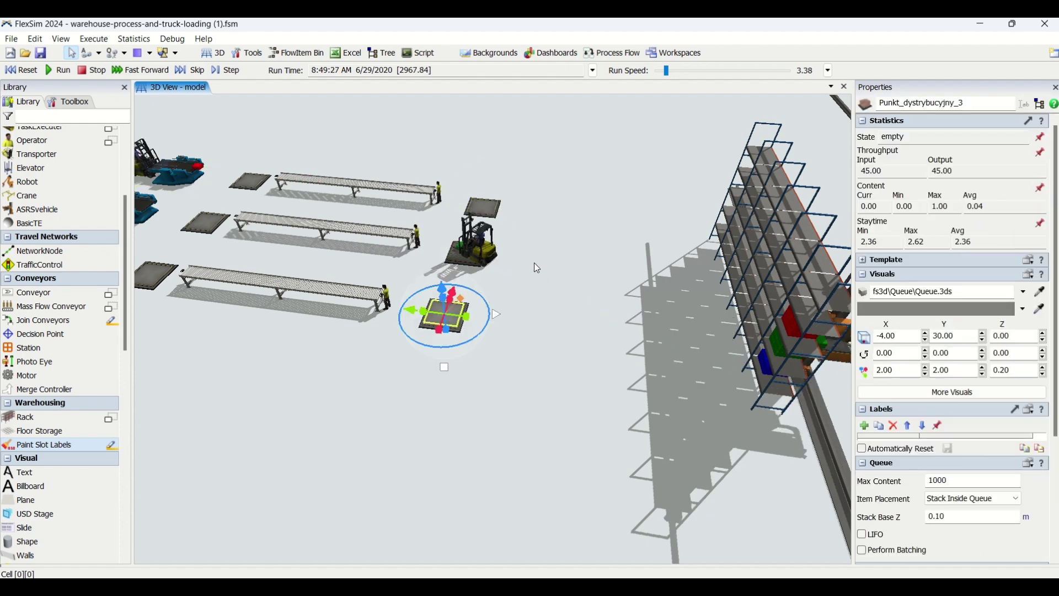
click(535, 243)
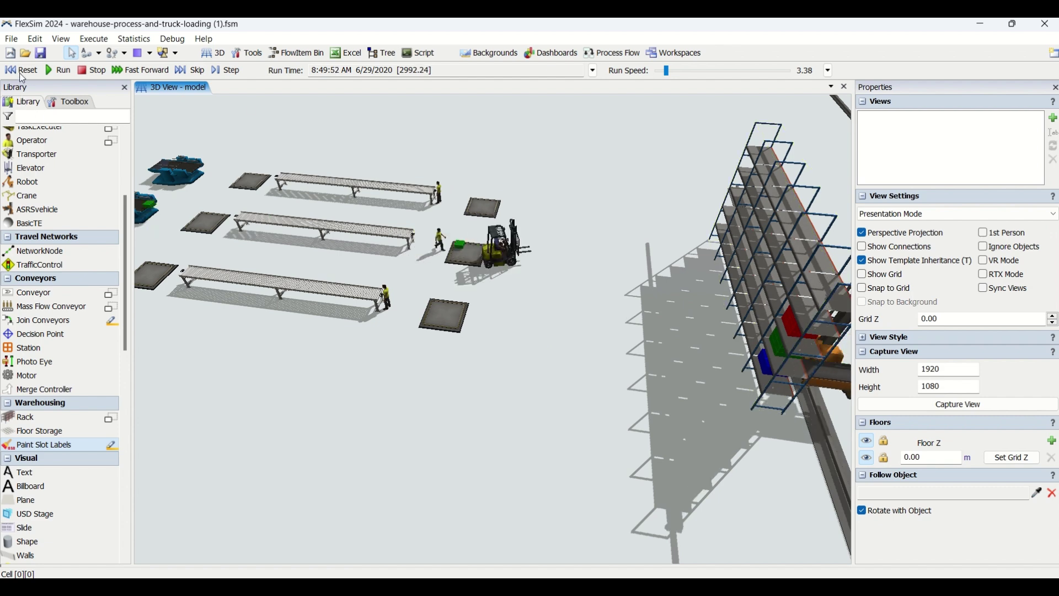
Step: Review the rack's Output Send To Port options, then deselect the rack
click(771, 237)
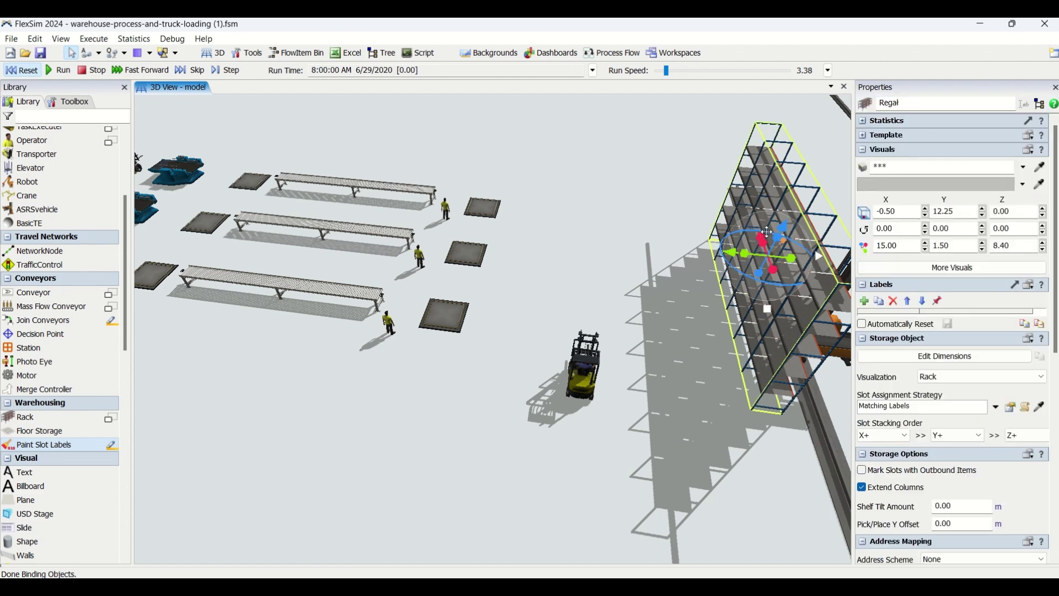
drag(1056, 353, 1056, 523)
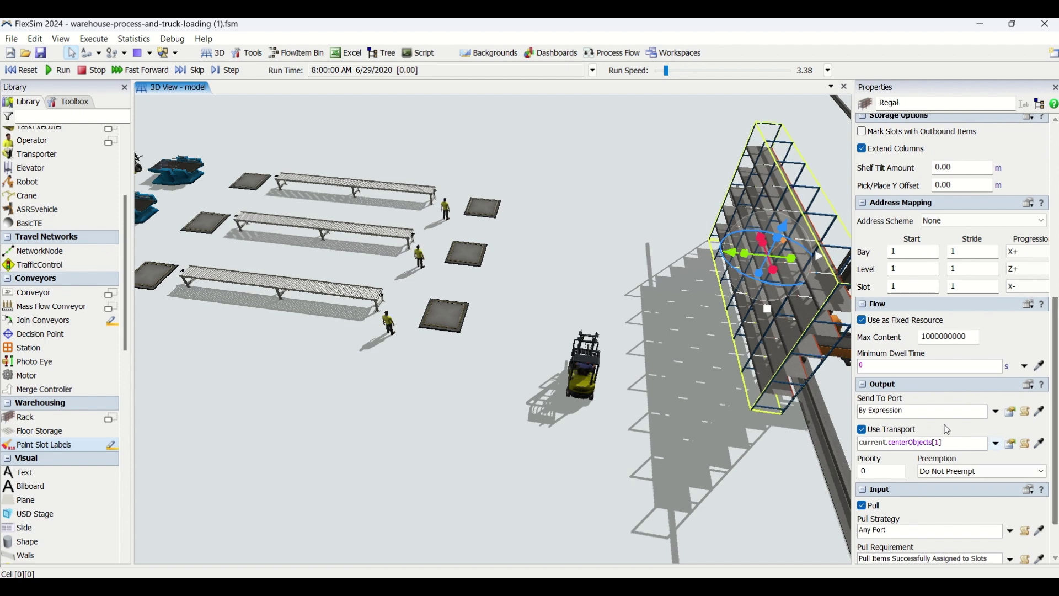
click(1013, 413)
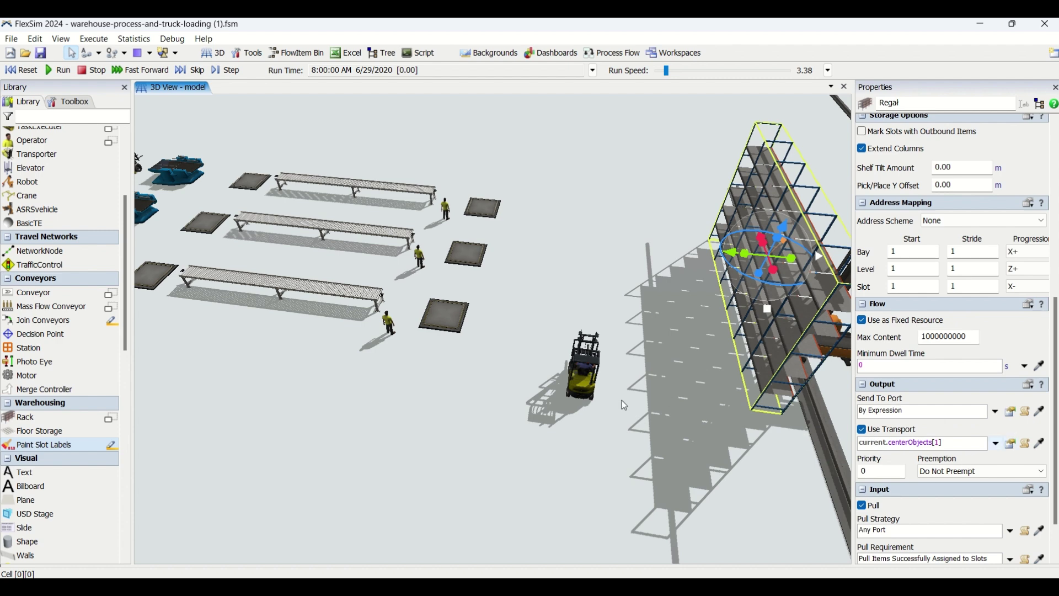
drag(441, 408, 705, 541)
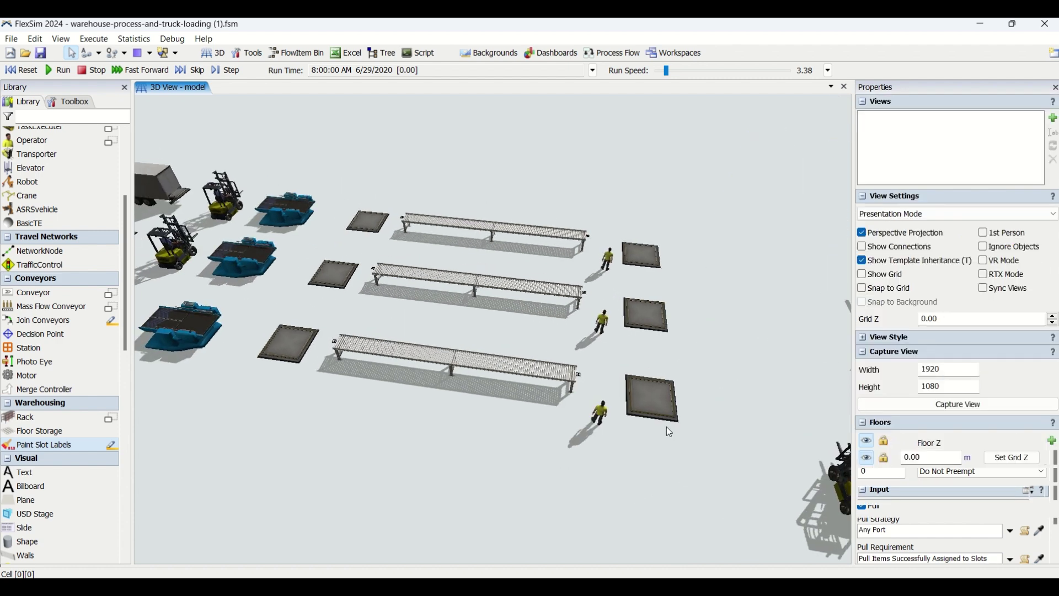
Step: Run the simulation at a slowed speed of about 1.15 and pan to the dock area
click(62, 71)
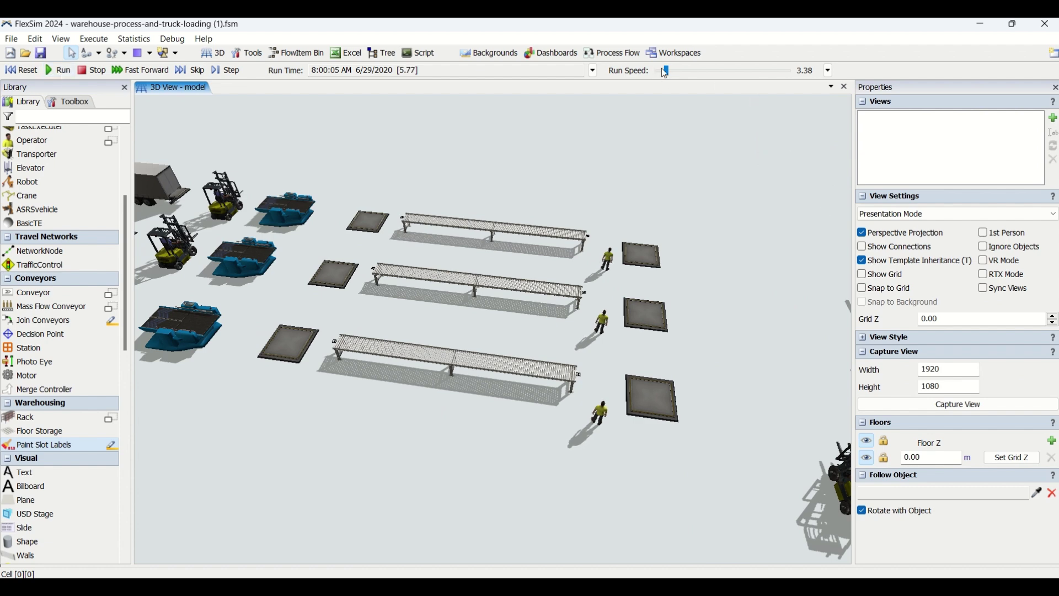
mouse_move(665, 71)
mouse_down()
mouse_move(682, 71)
mouse_move(662, 68)
mouse_up()
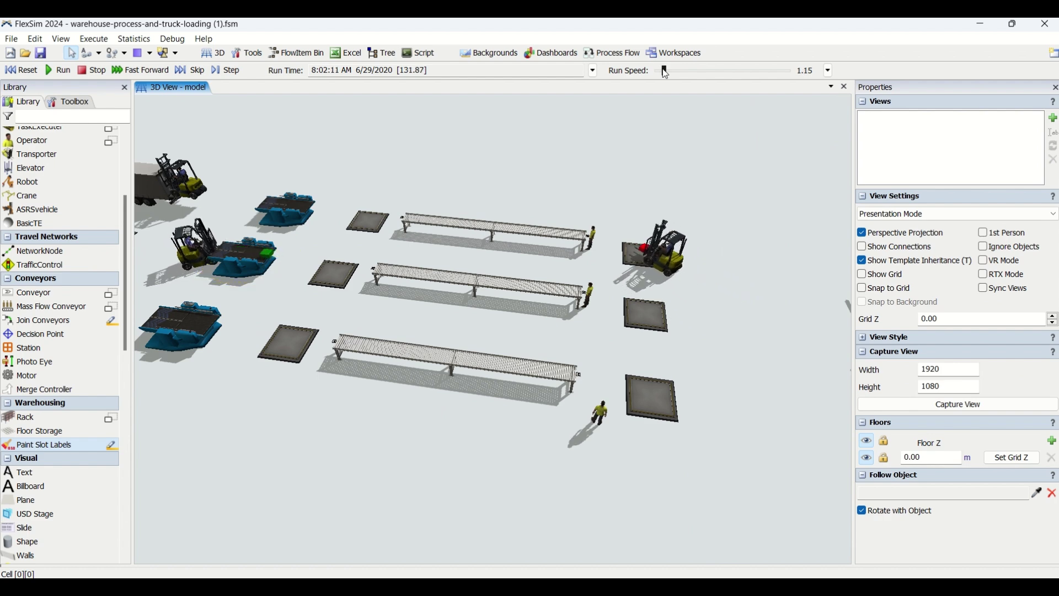
drag(488, 449, 529, 470)
scroll(526, 465, up, 5)
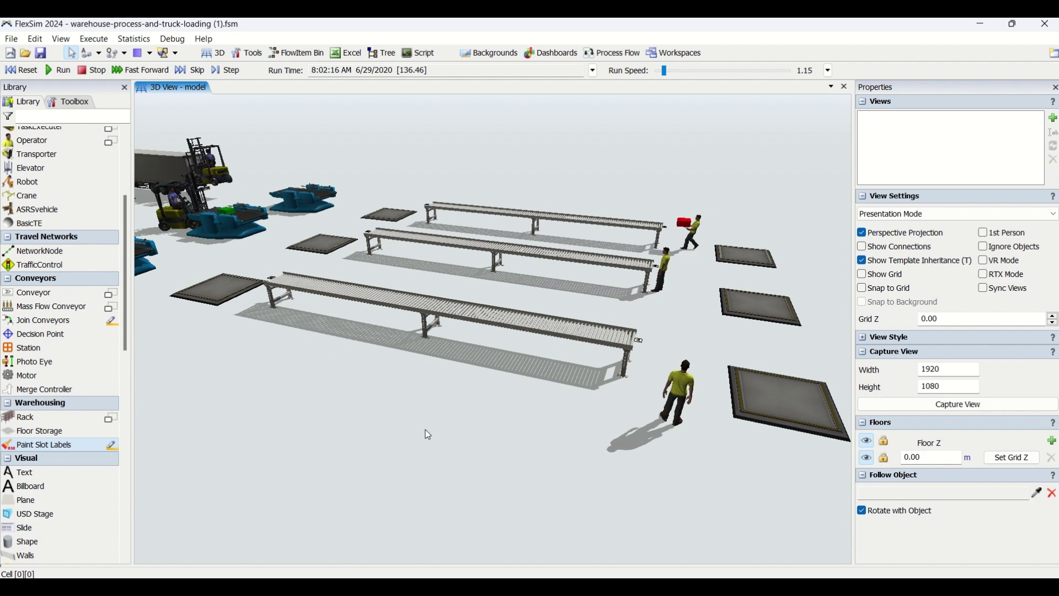
drag(425, 430, 656, 533)
drag(375, 428, 627, 558)
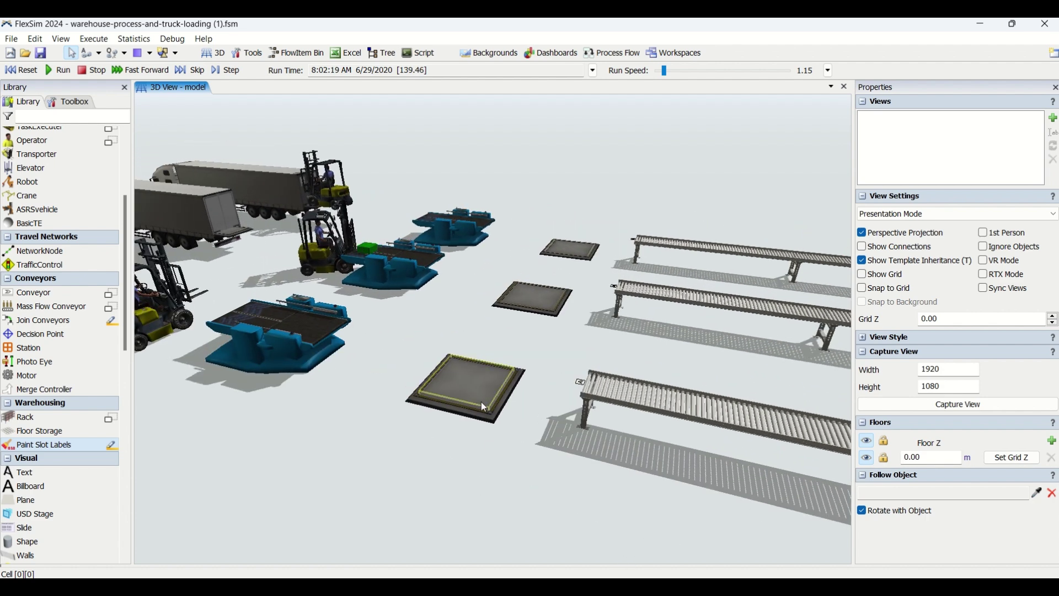
Step: Briefly select the floor pad near the docks, then frame the trucks at the docks
click(377, 436)
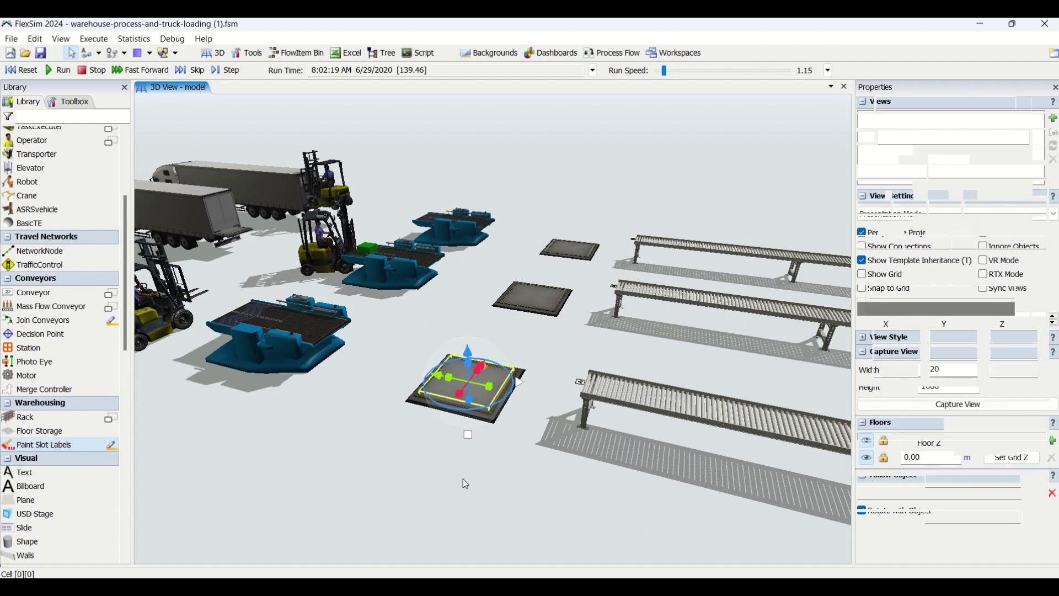
click(457, 472)
scroll(410, 430, down, 3)
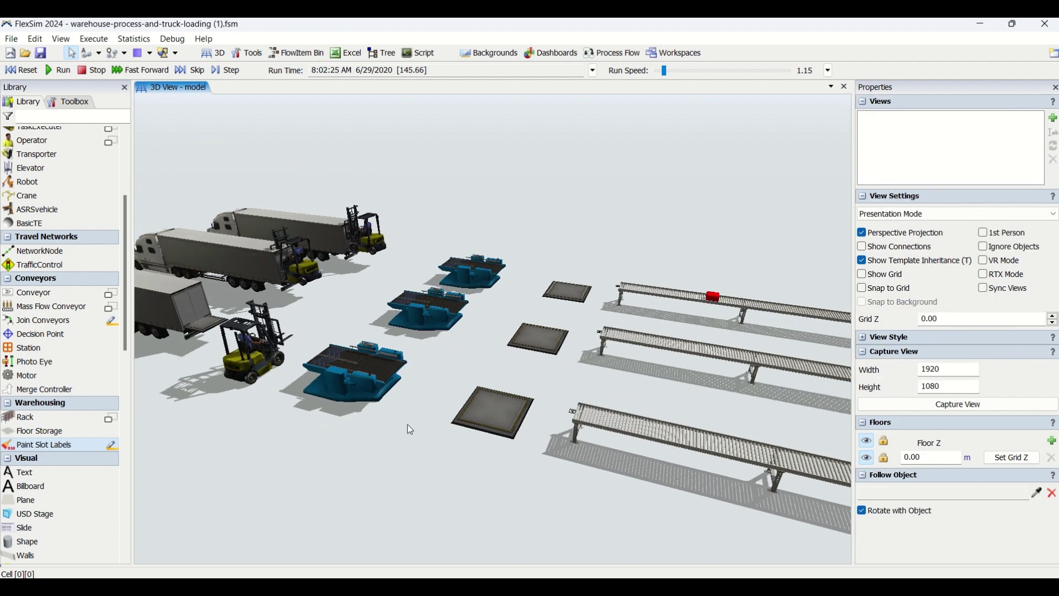
scroll(410, 430, up, 2)
scroll(448, 351, up, 2)
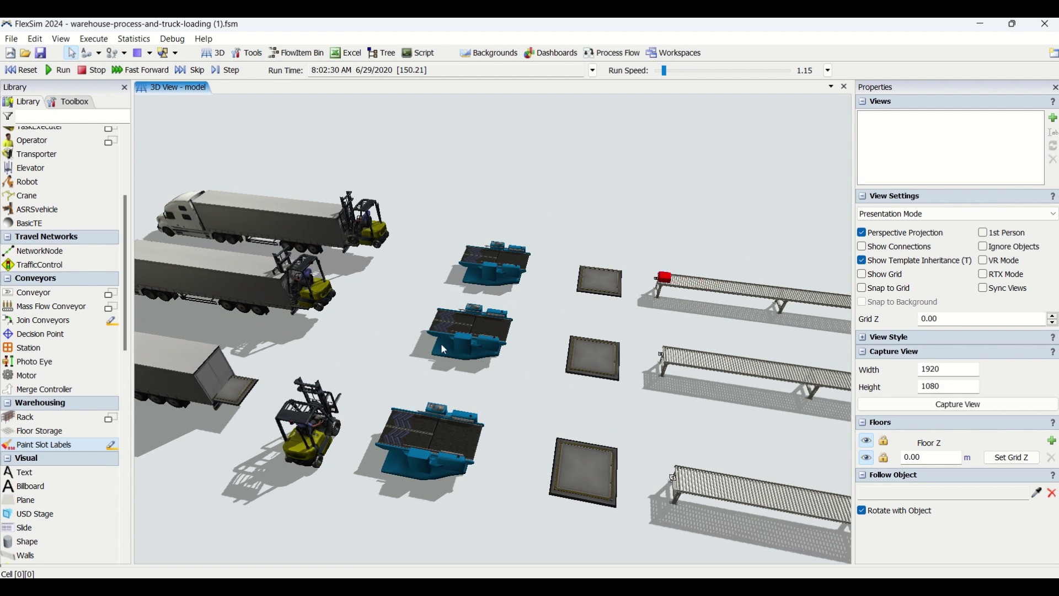
drag(442, 343, 449, 346)
right_drag(449, 346, 452, 356)
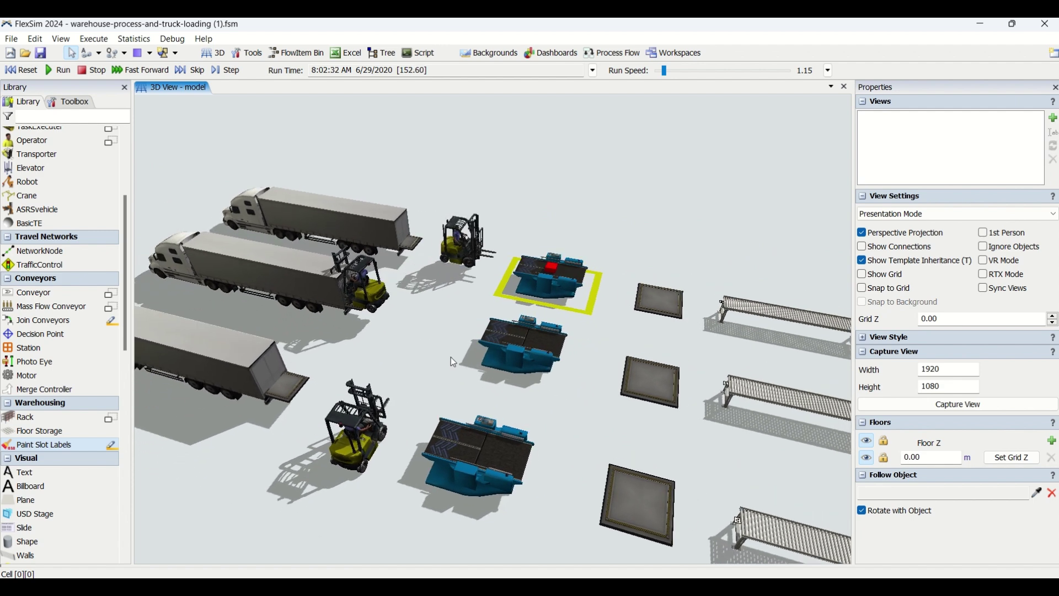
click(420, 224)
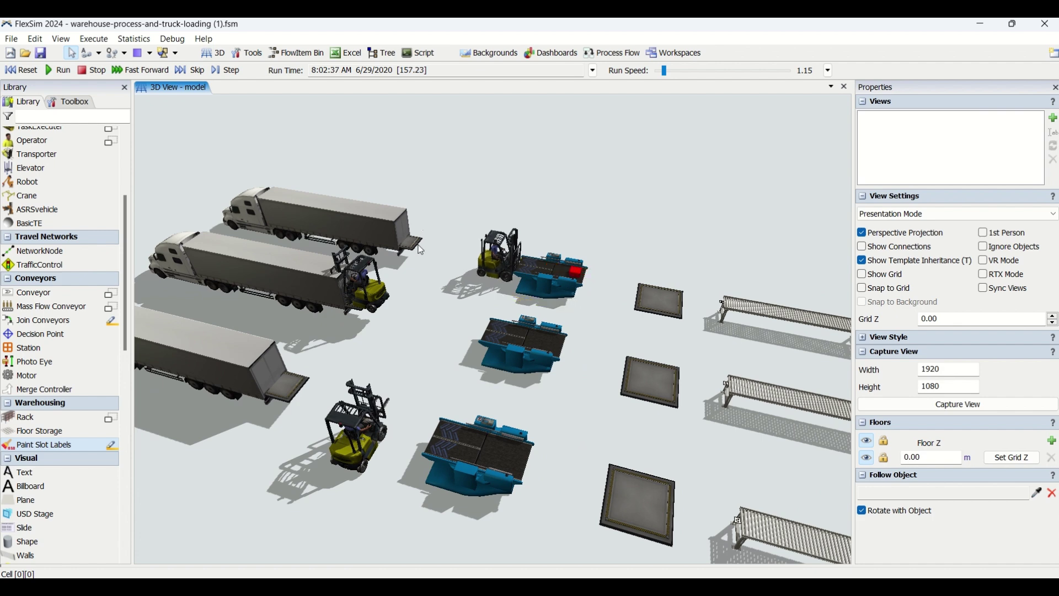
click(368, 225)
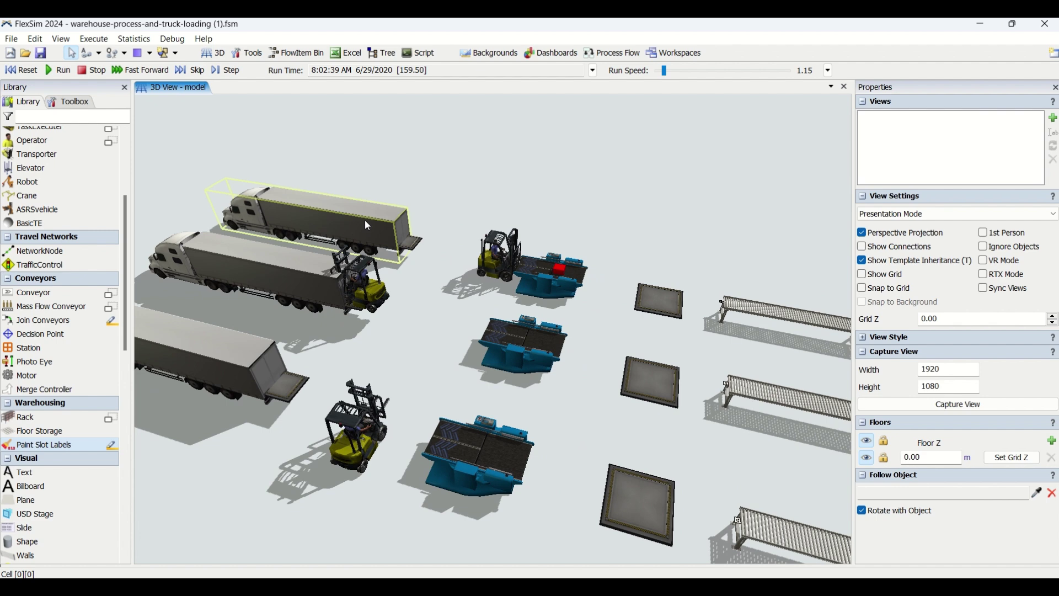
click(365, 219)
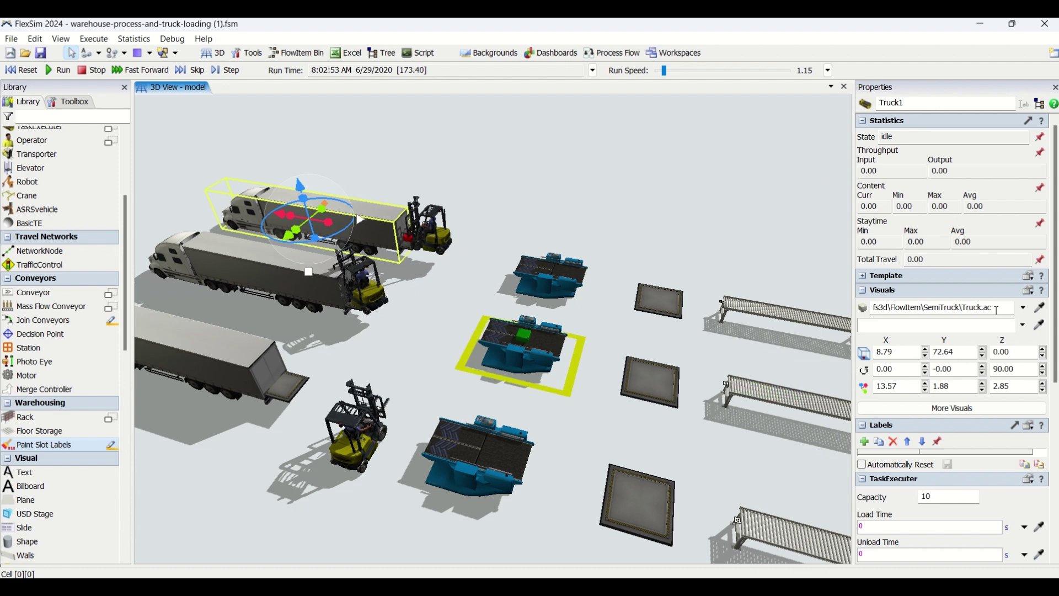
drag(999, 308, 881, 314)
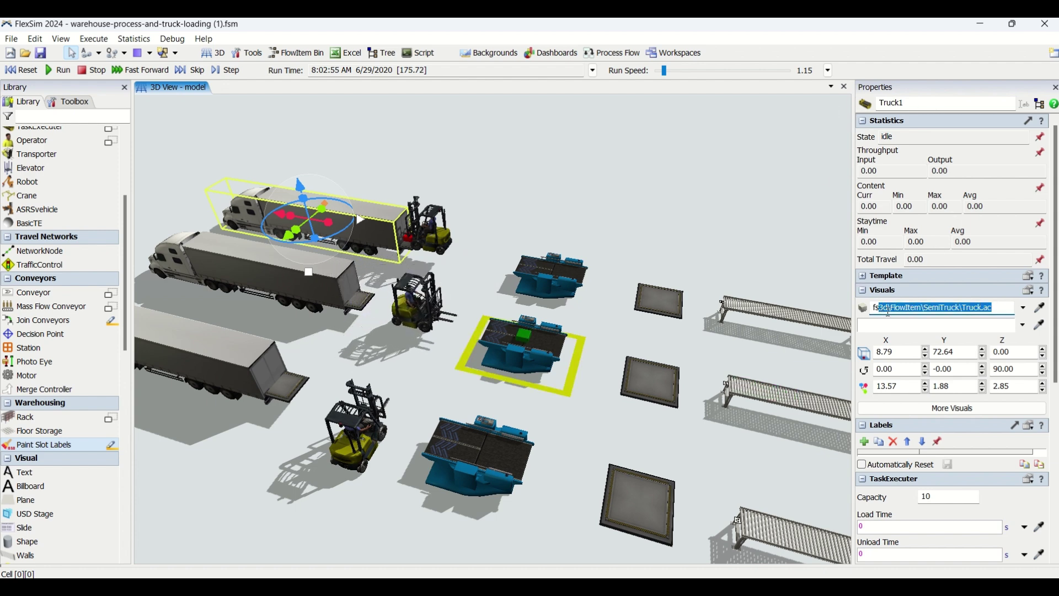
click(602, 220)
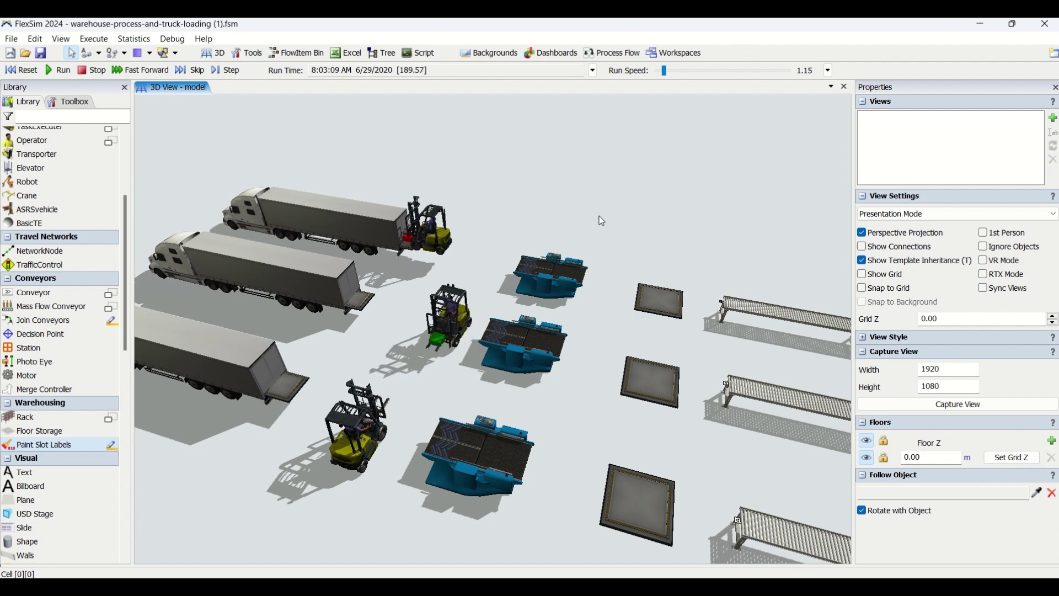
drag(541, 221, 581, 222)
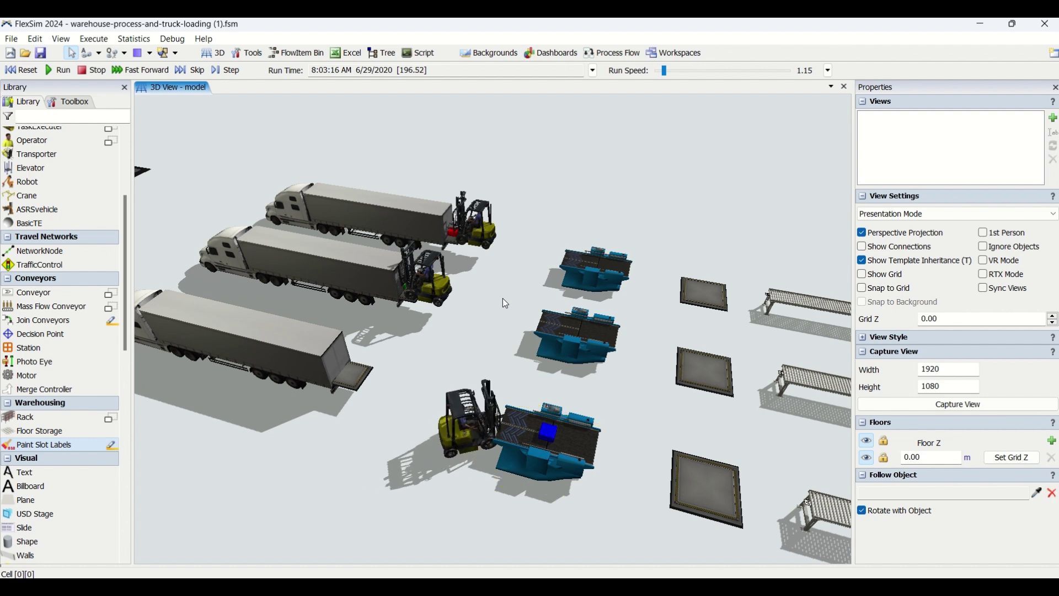
scroll(506, 302, down, 1)
drag(511, 325, 534, 346)
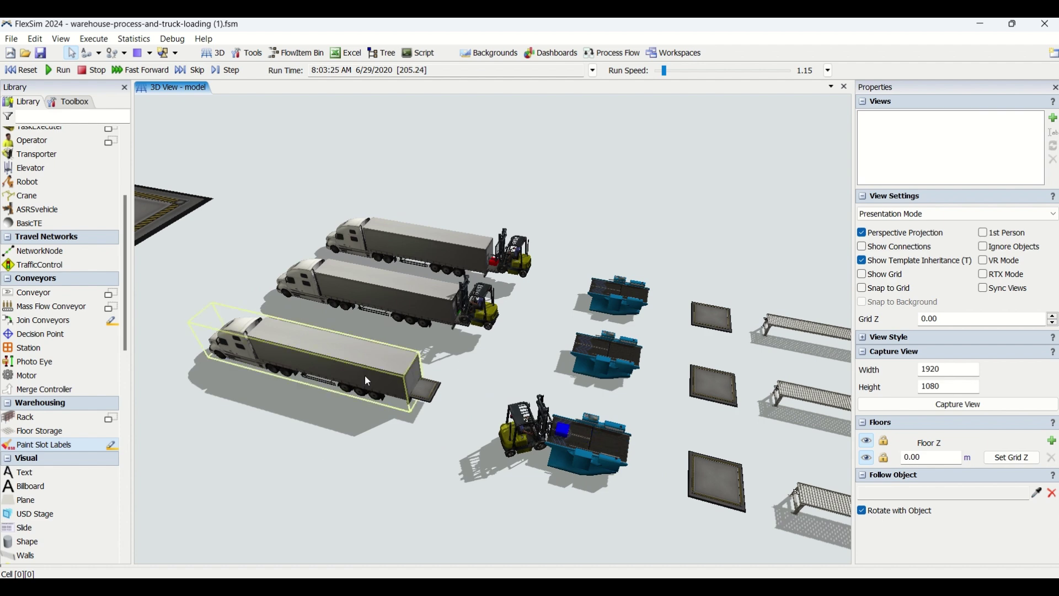
click(435, 441)
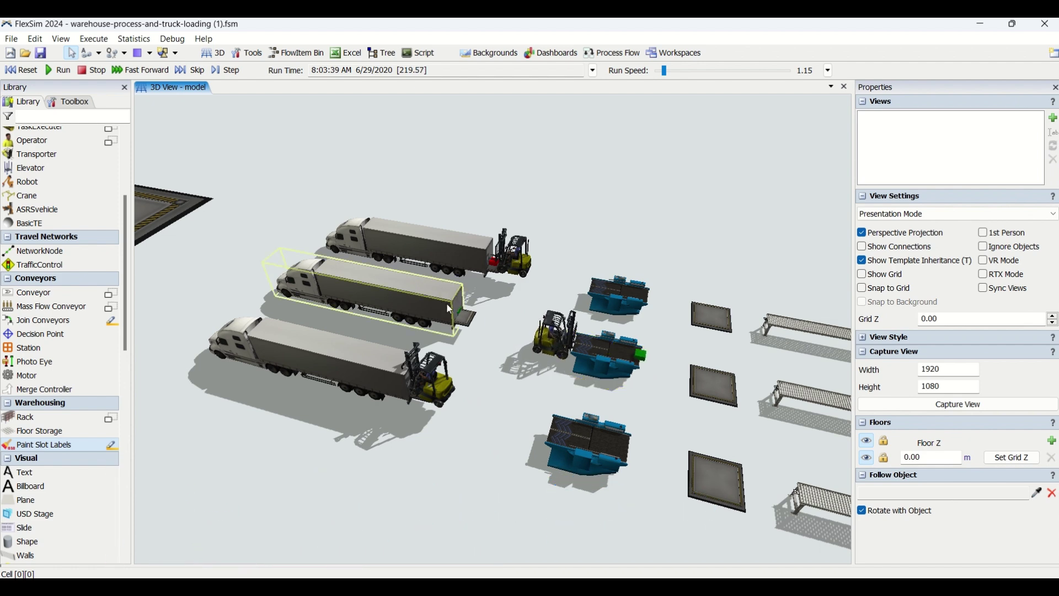
Step: Check that Queue4 behind the middle truck batches 10 items and uses transport
click(469, 324)
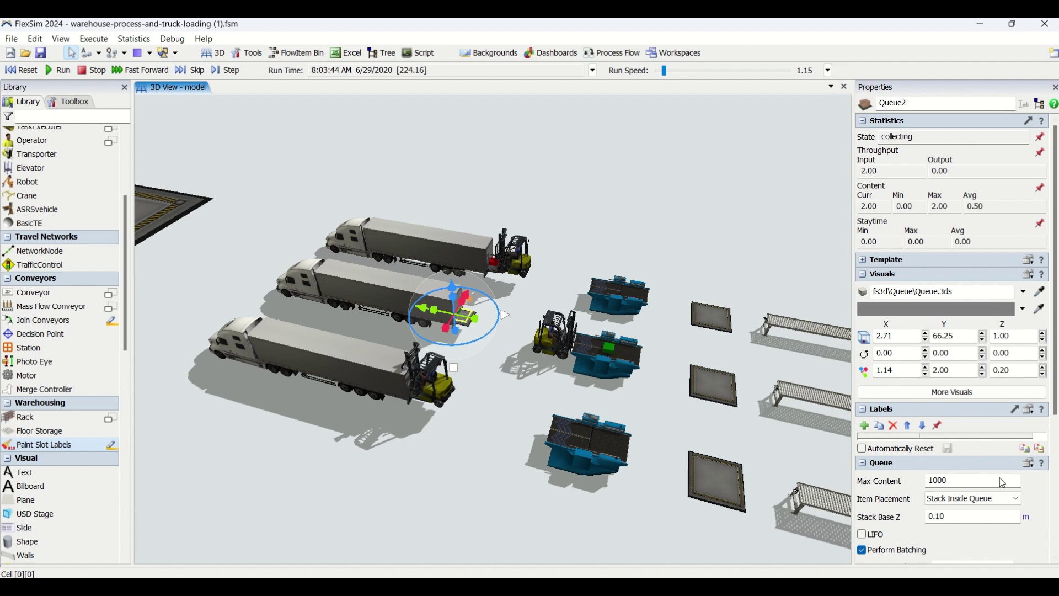
scroll(1050, 270, down, 5)
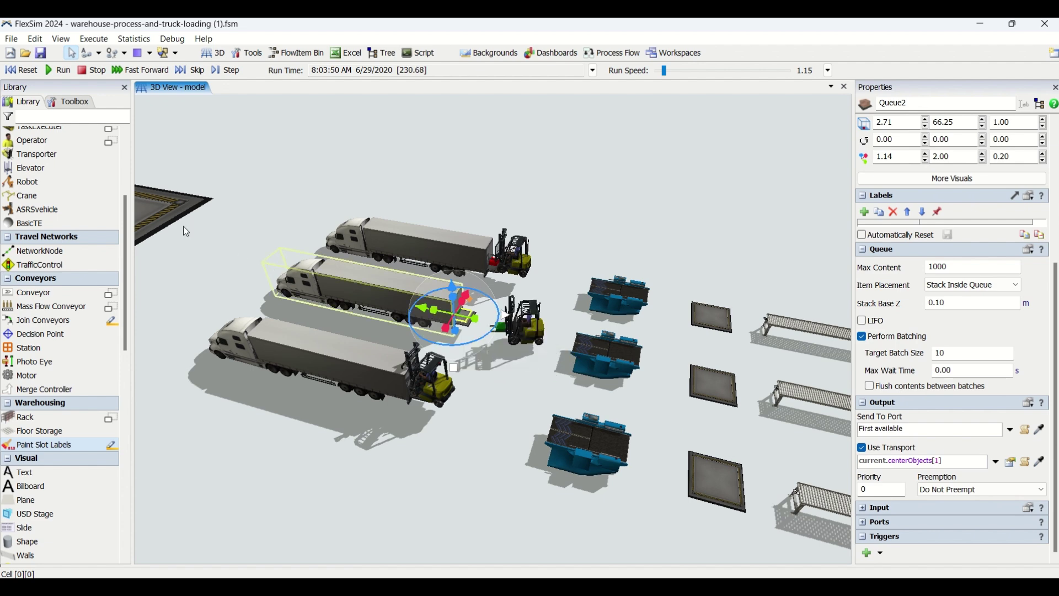
click(461, 327)
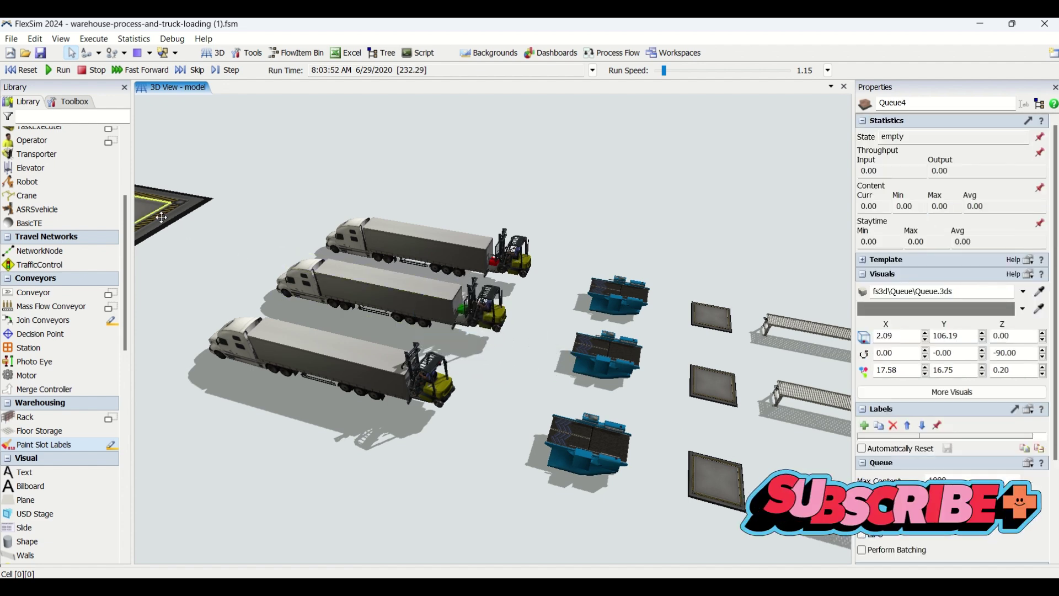
click(460, 323)
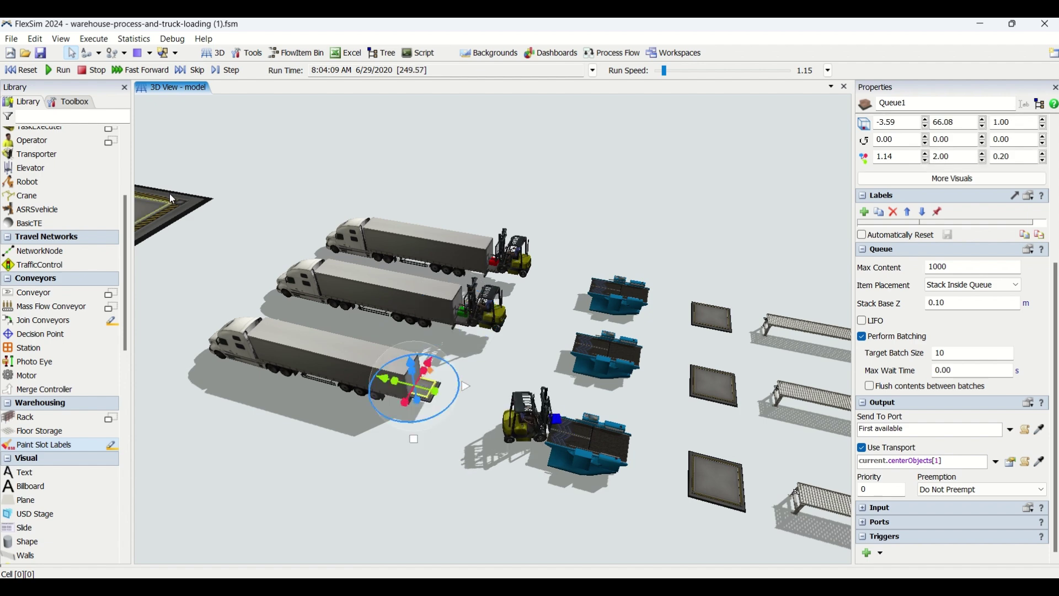
click(443, 358)
Step: Check the bottom truck's queue settings, recheck the middle queue, then select Queue1
click(433, 372)
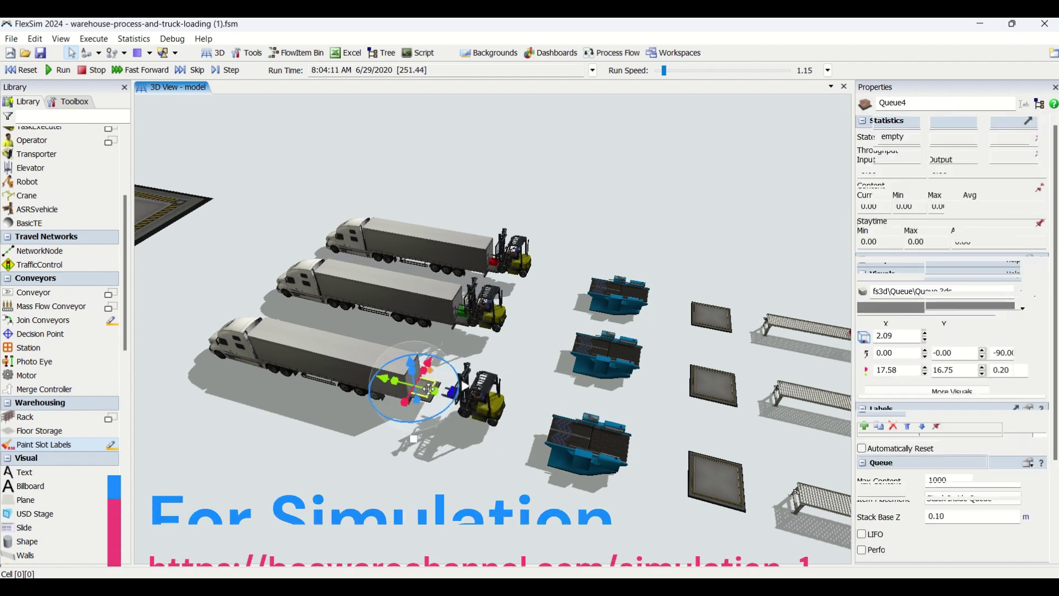
scroll(981, 465, down, 4)
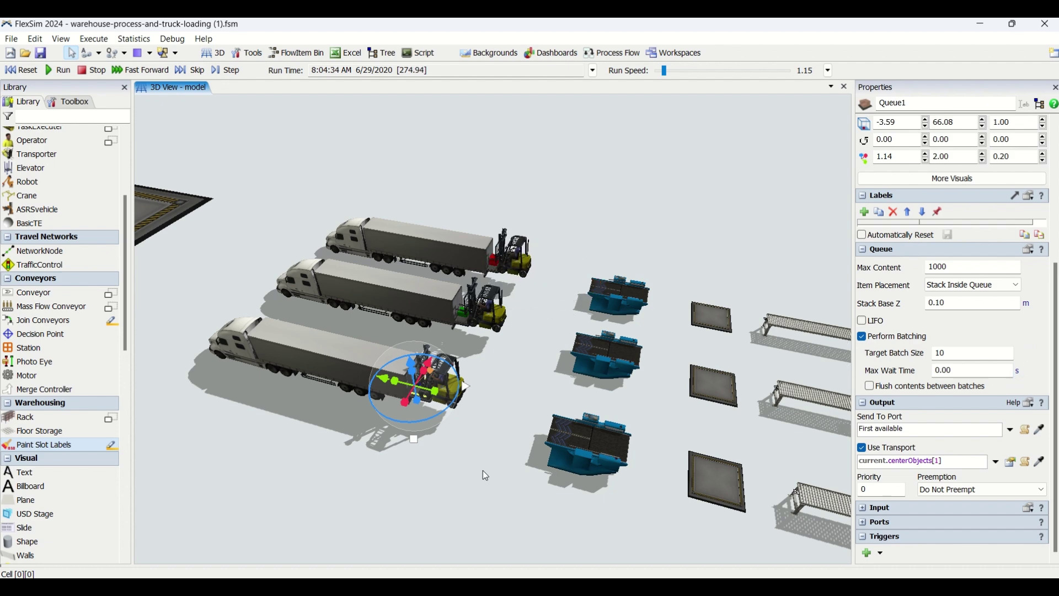
scroll(54, 338, up, 4)
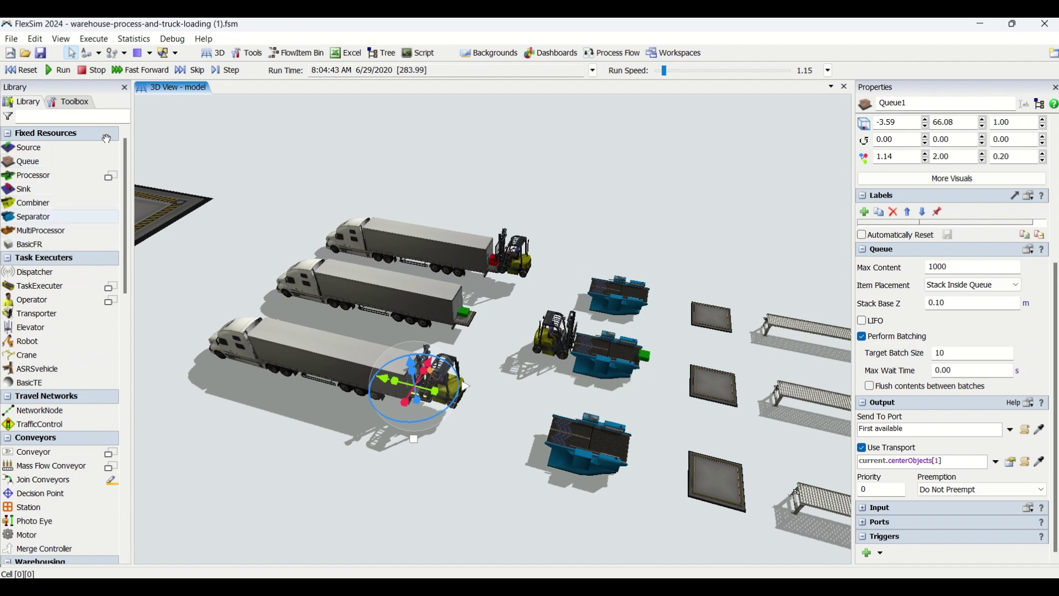
click(522, 305)
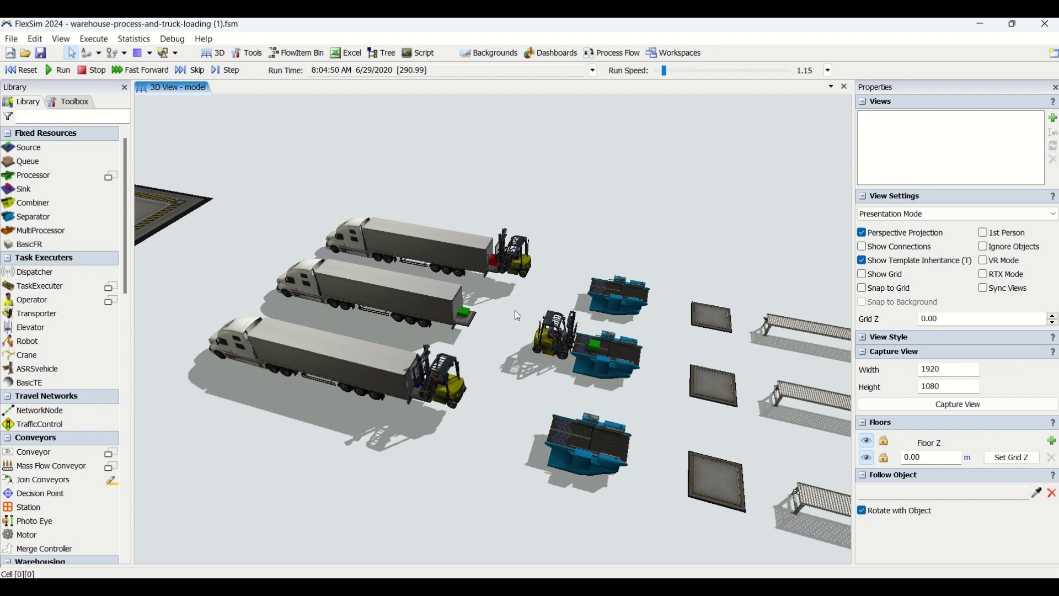
click(467, 325)
click(478, 428)
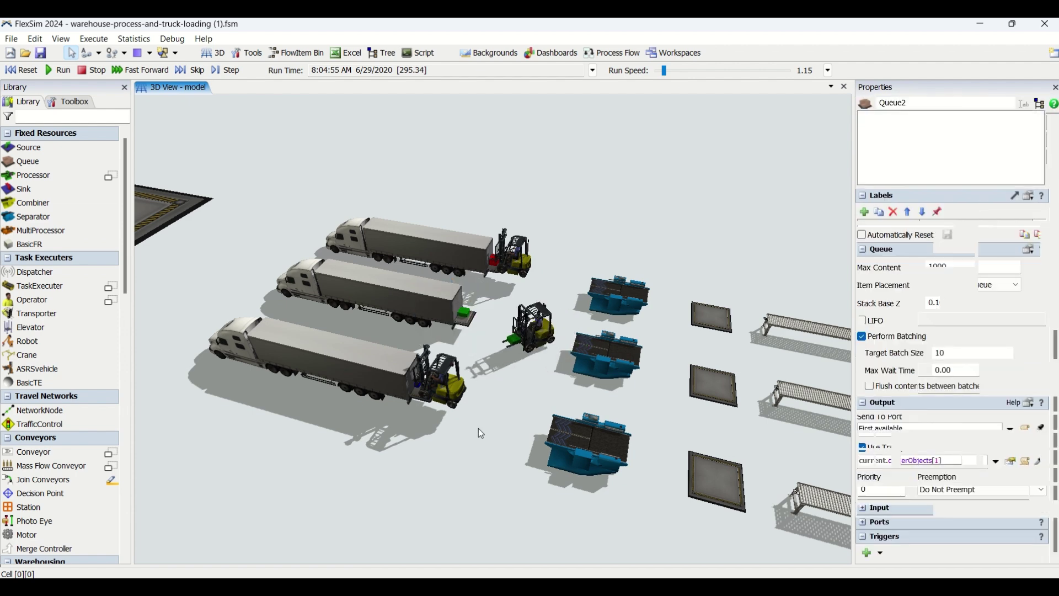
scroll(478, 427, down, 2)
scroll(478, 426, up, 2)
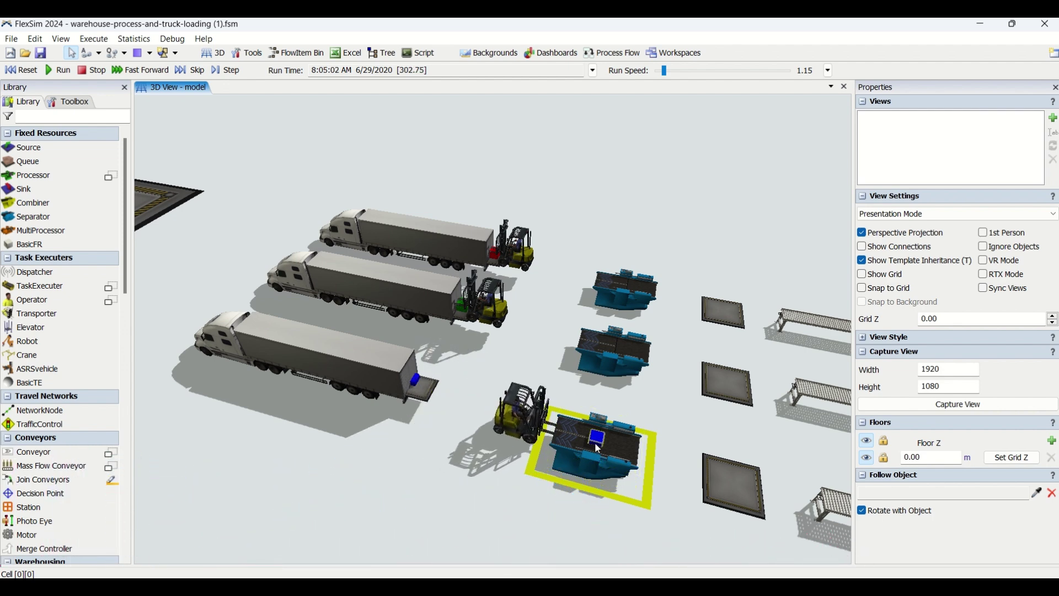
click(428, 398)
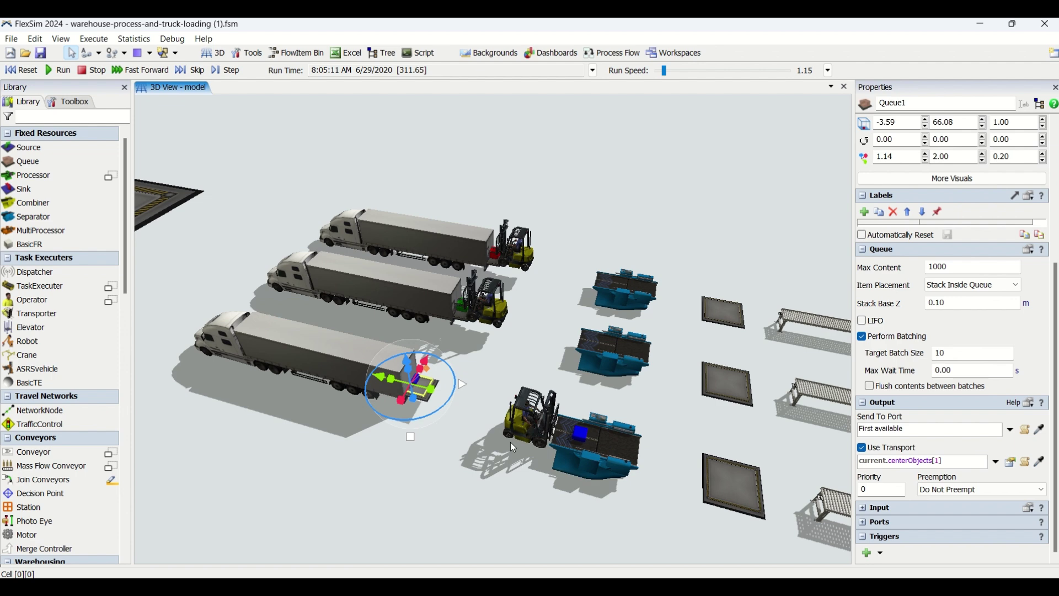
Step: Check Queue1's Content statistics and Truck3's TaskExecuter settings, then deselect everything
scroll(1057, 332, up, 5)
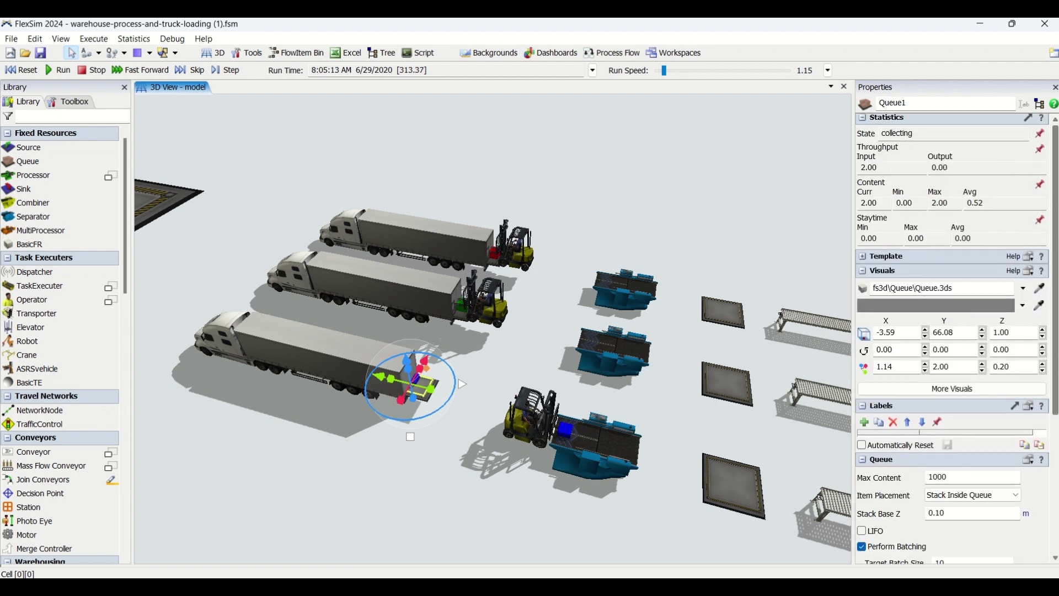
double_click(874, 206)
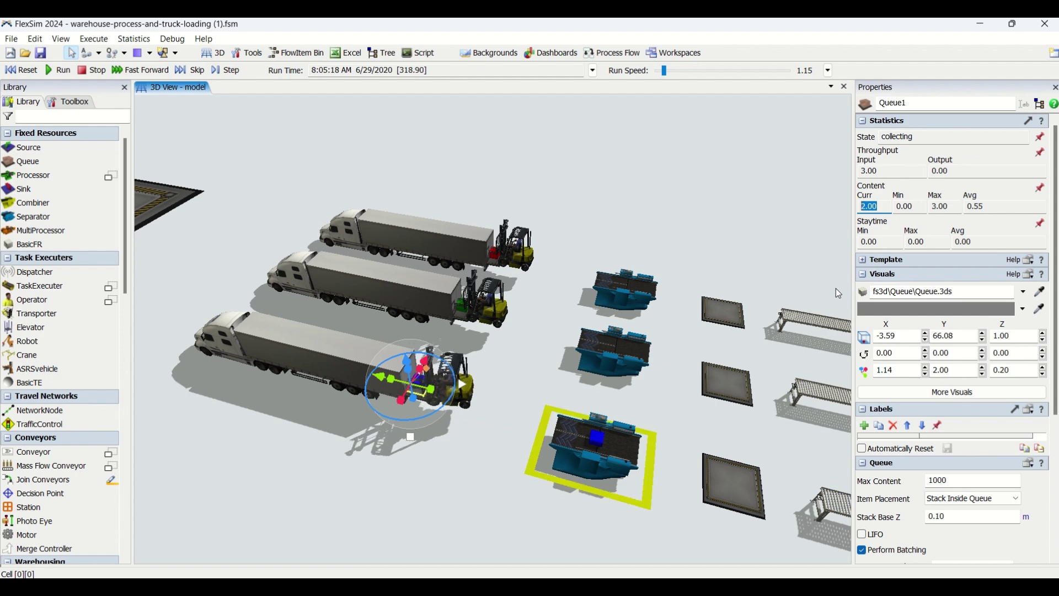
click(425, 405)
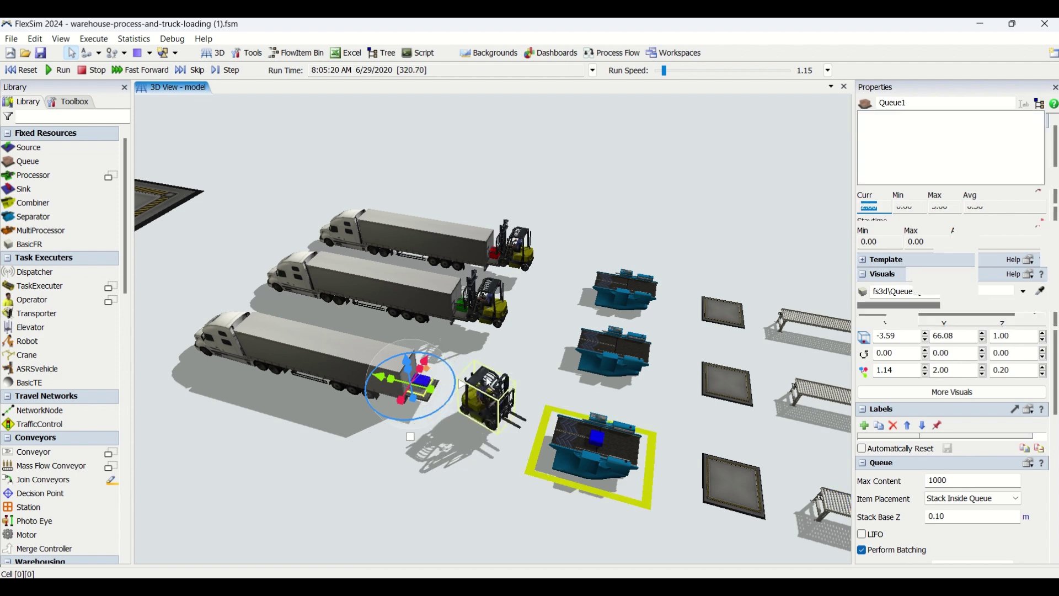
click(421, 398)
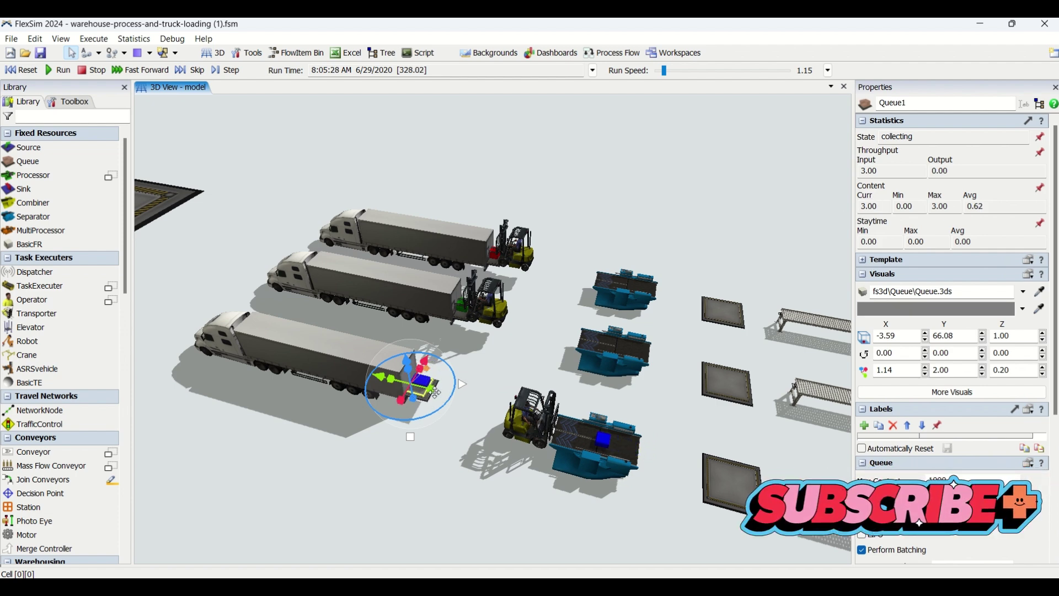
click(340, 367)
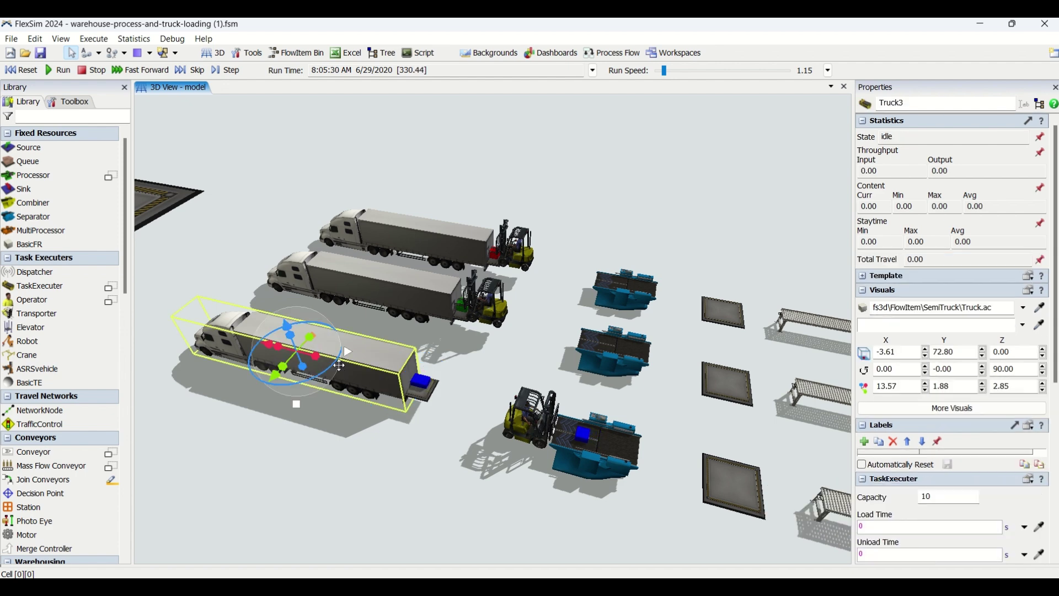
drag(346, 418, 434, 441)
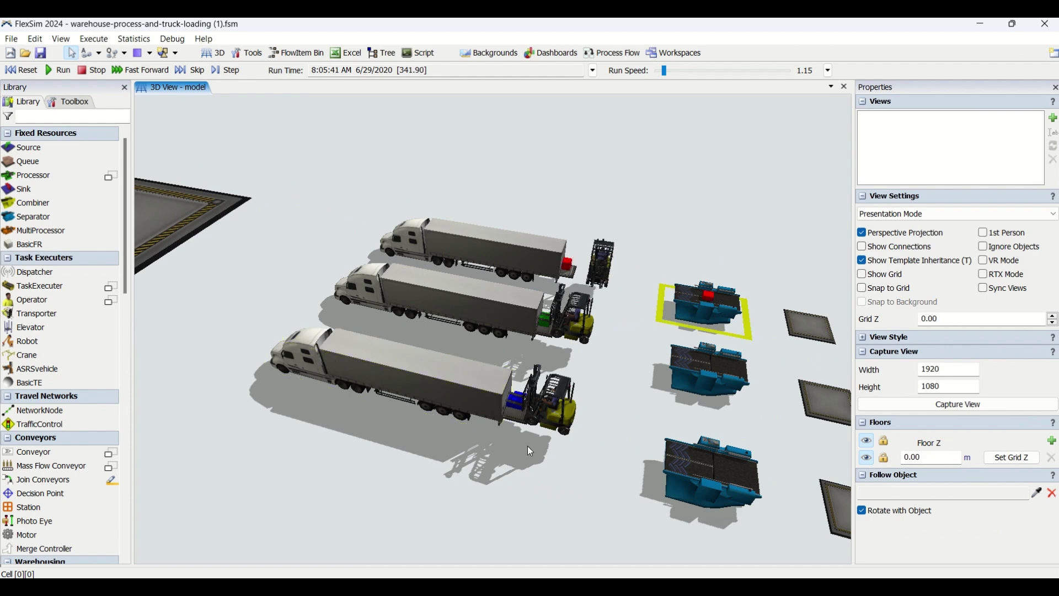
Step: Orbit and pan the camera to the docks' far side, trucks pointing right
right_drag(527, 446, 406, 510)
drag(406, 510, 497, 511)
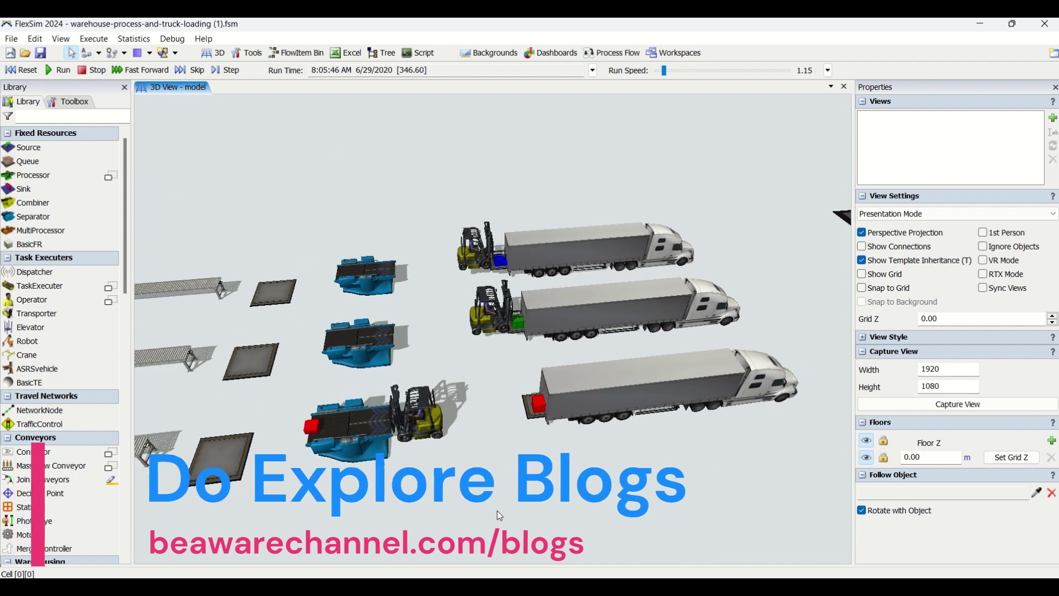
right_drag(522, 516, 514, 519)
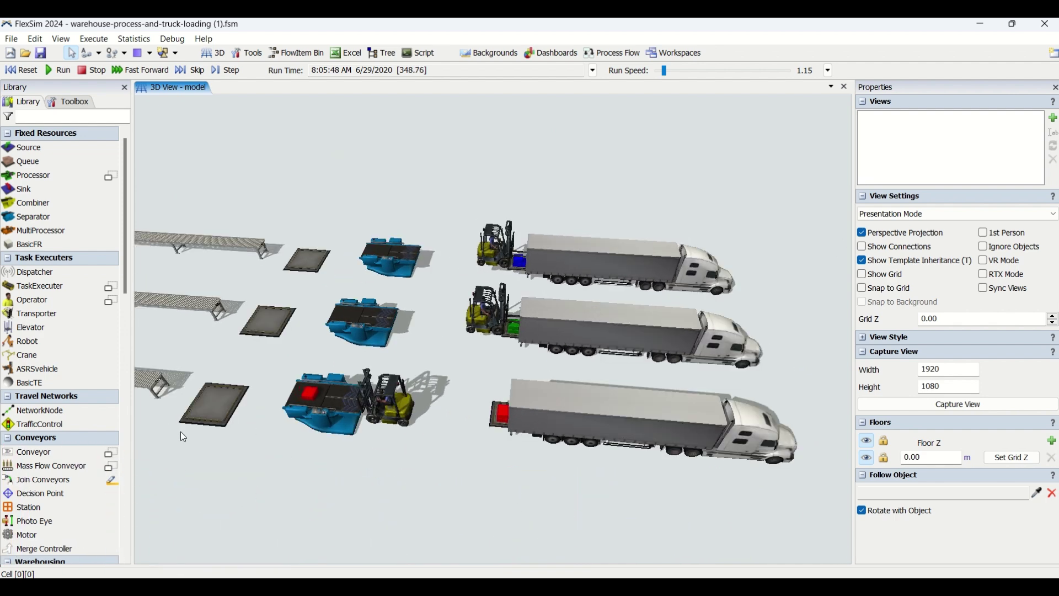
scroll(50, 451, down, 15)
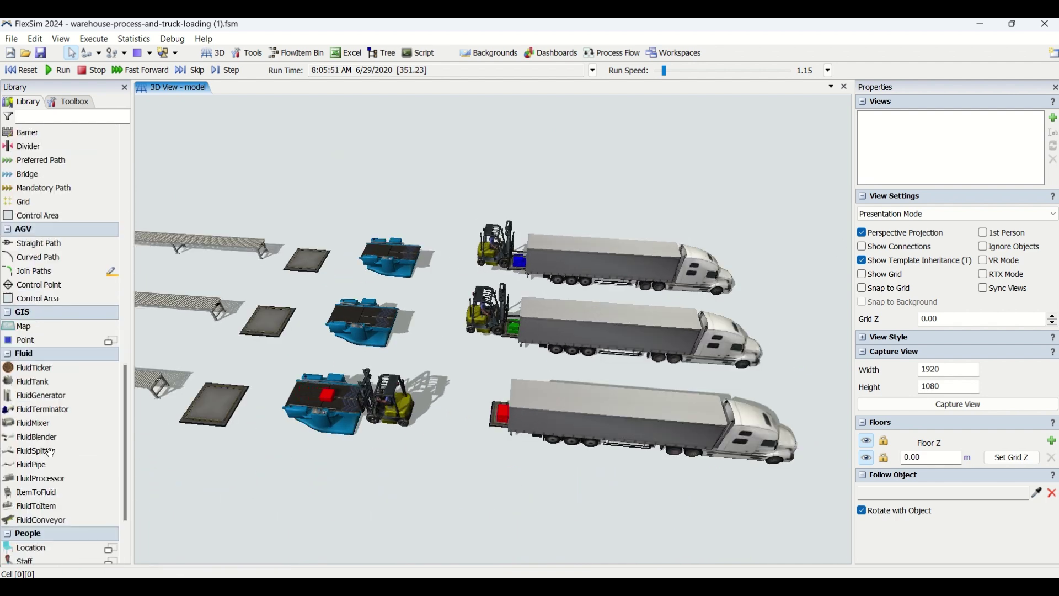
scroll(51, 452, down, 3)
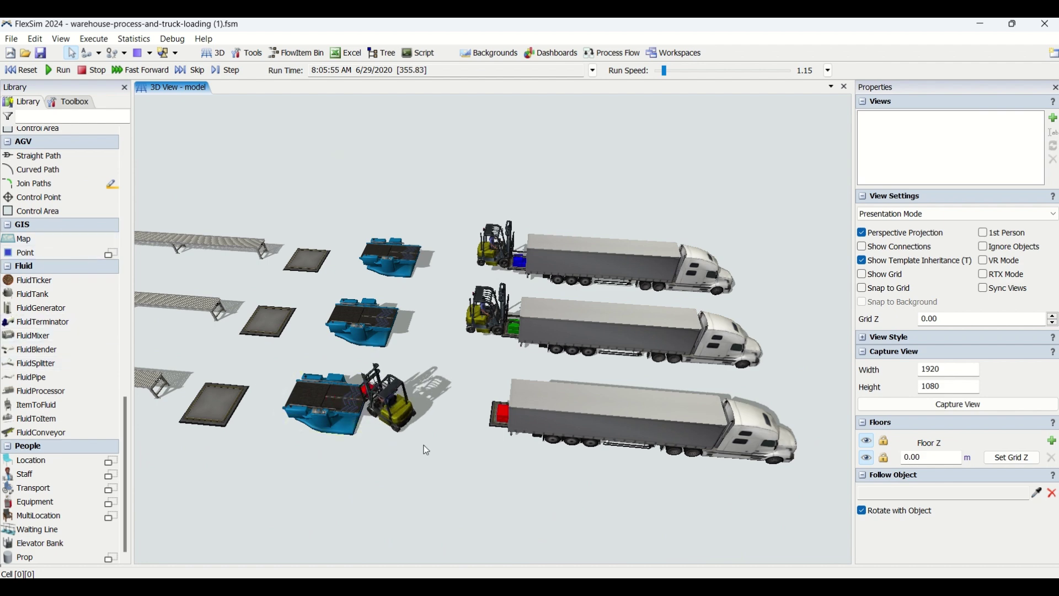
right_drag(451, 470, 493, 515)
click(432, 520)
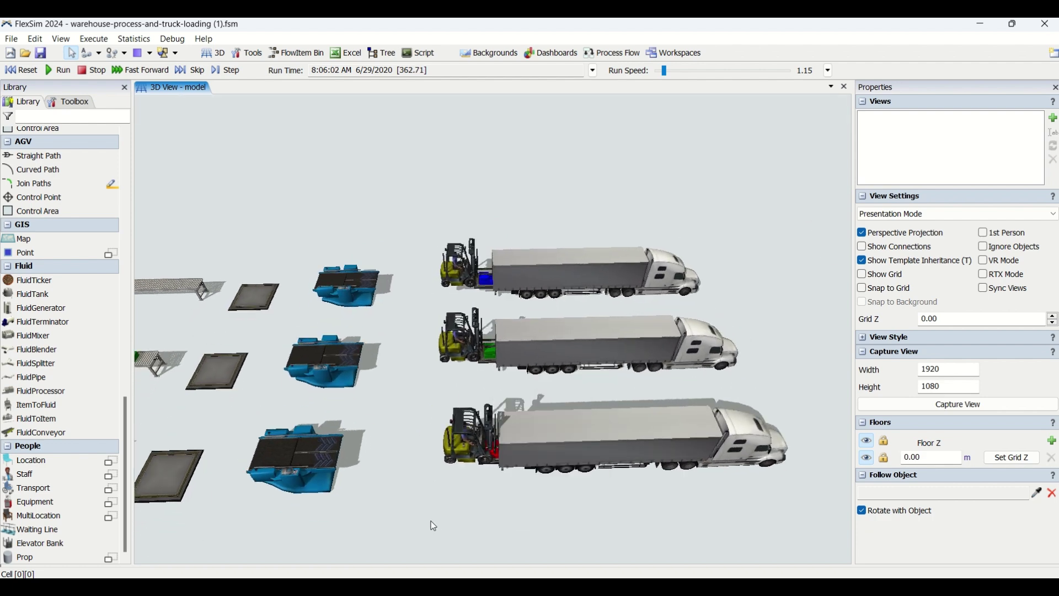
drag(432, 520, 508, 488)
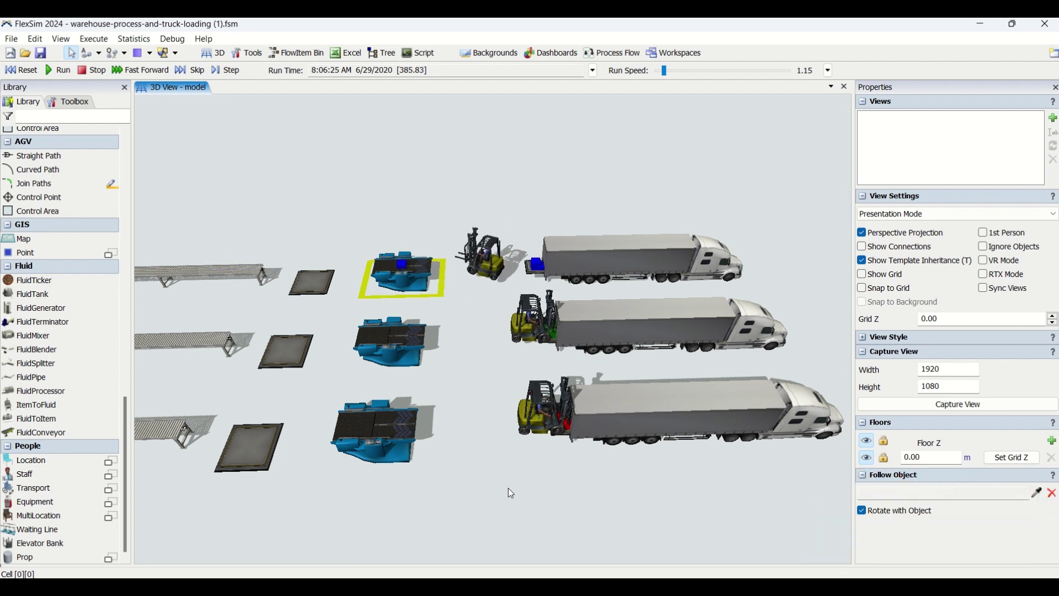
Step: Zoom in on the bottom truck and briefly select it
scroll(57, 364, up, 6)
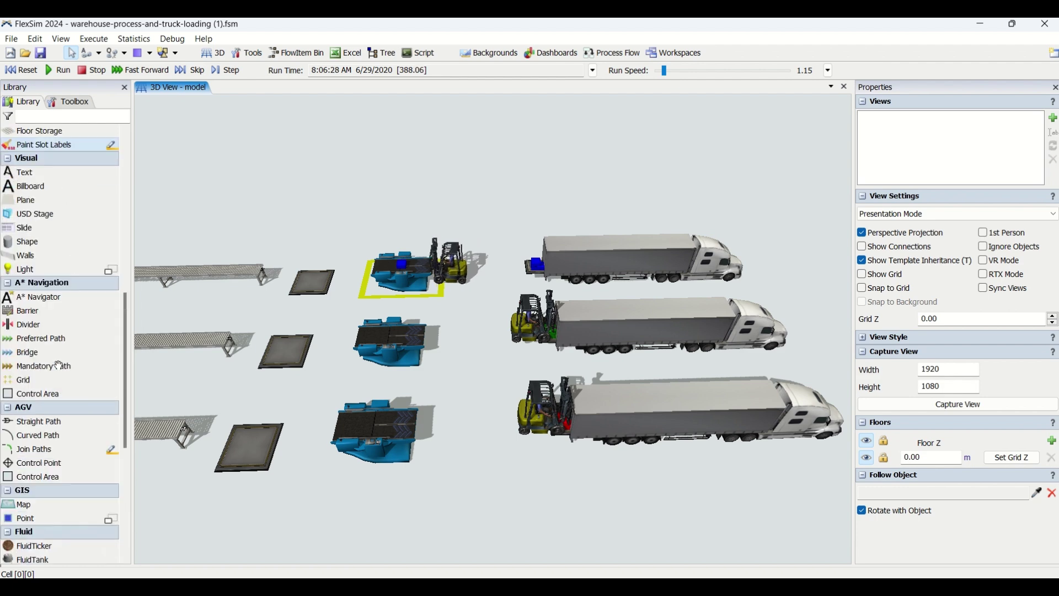
scroll(585, 508, up, 7)
scroll(579, 504, down, 10)
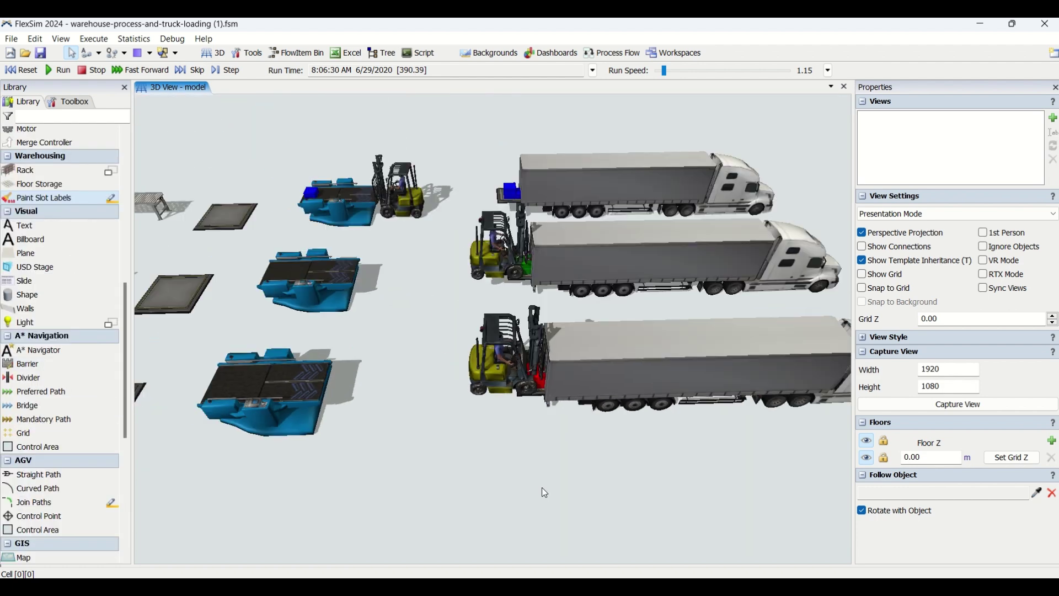
scroll(532, 472, down, 3)
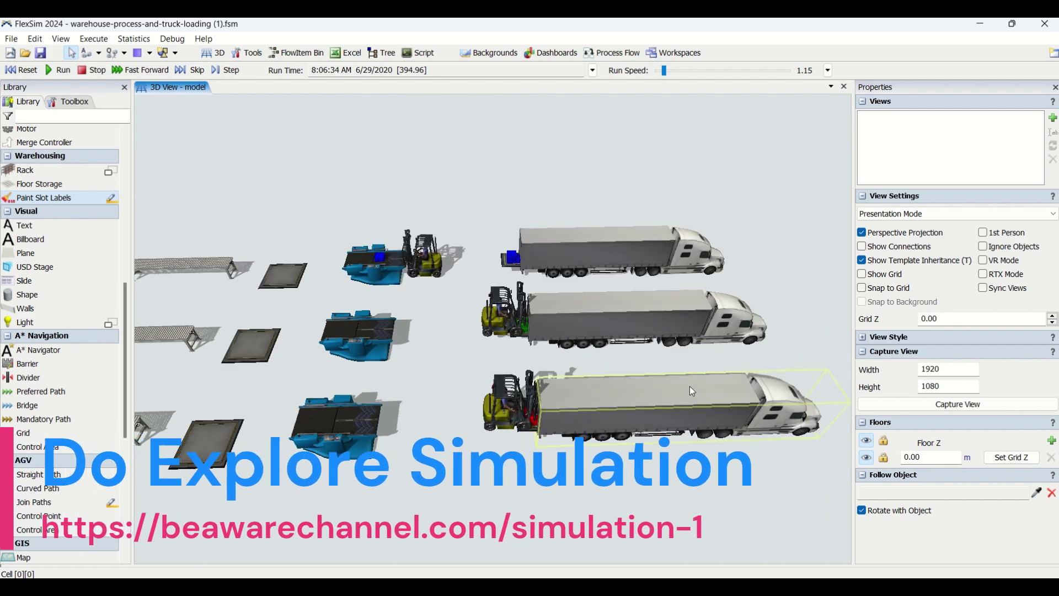
click(676, 422)
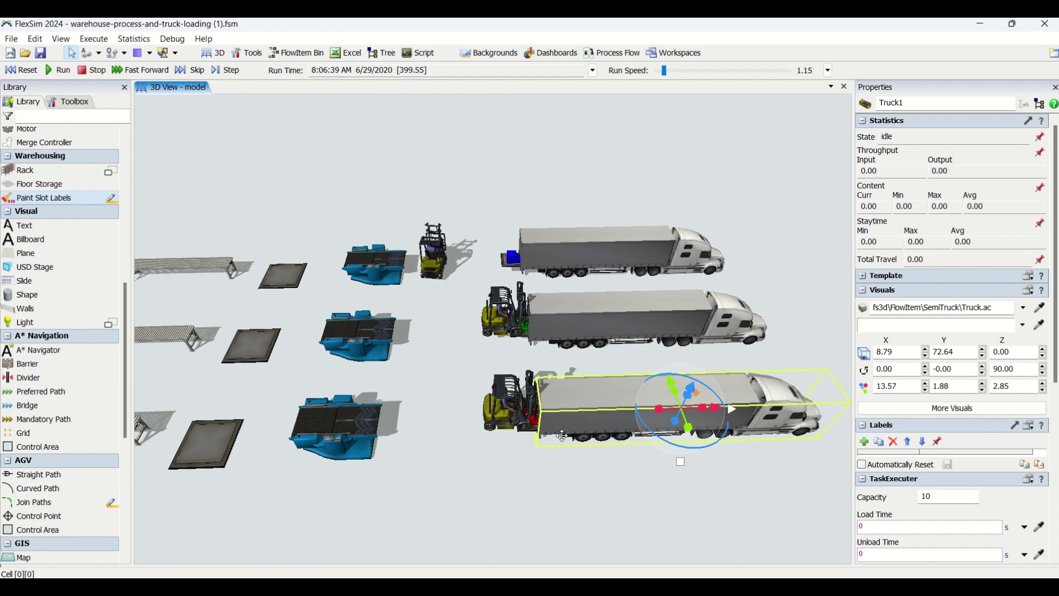
click(521, 448)
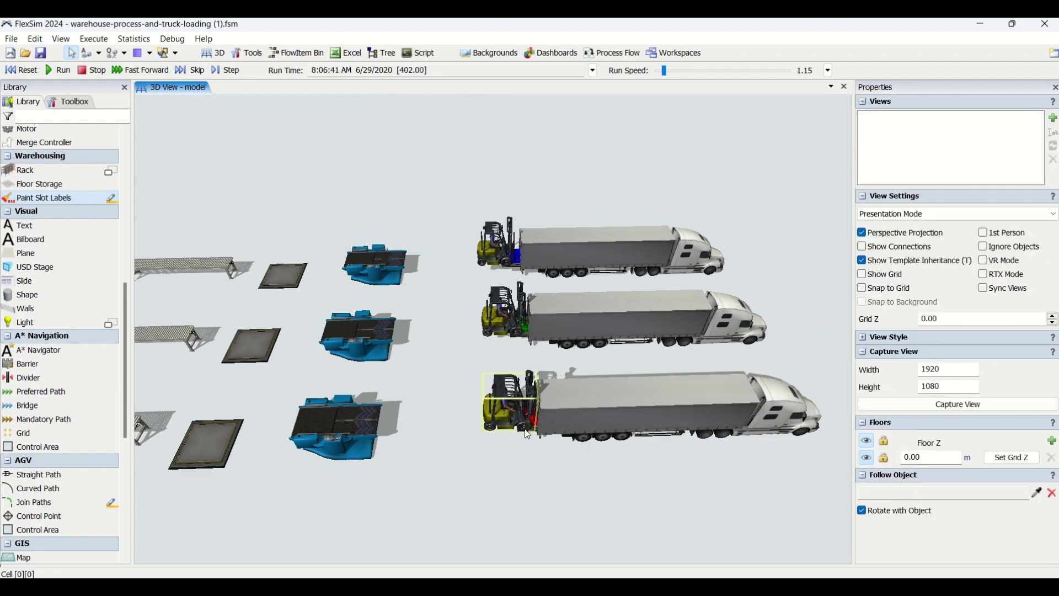
Step: Pan left and select Queue3 on the bottom truck to show its statistics and batching
drag(520, 343, 361, 351)
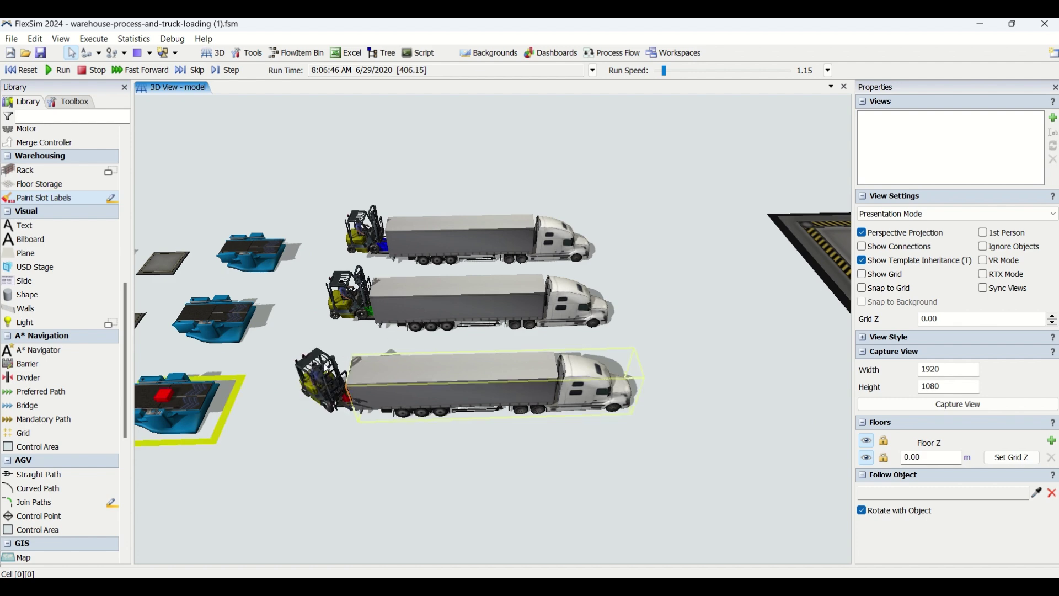
drag(495, 457, 582, 487)
click(772, 343)
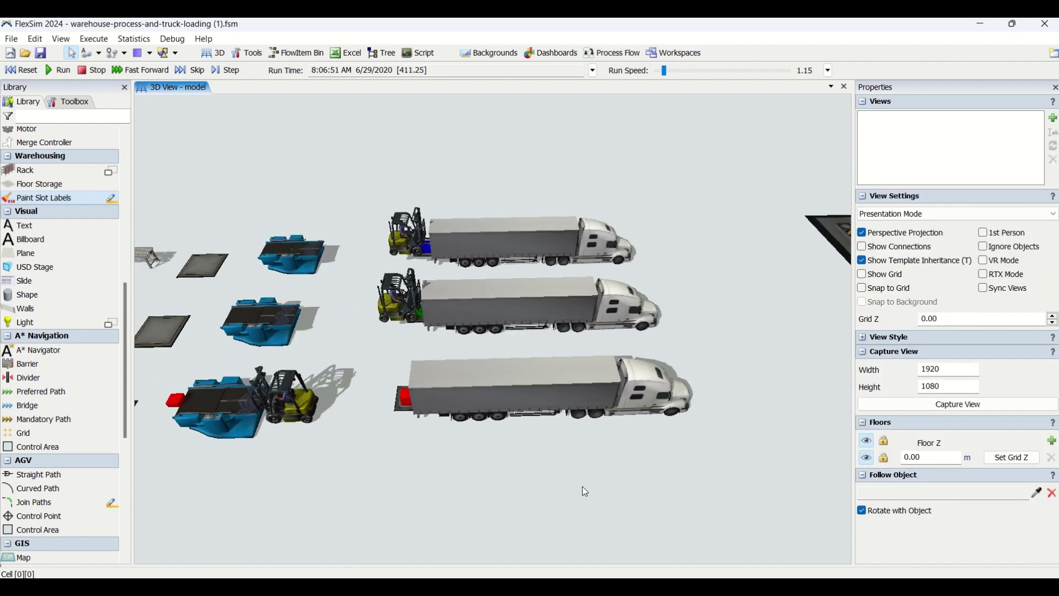
click(412, 411)
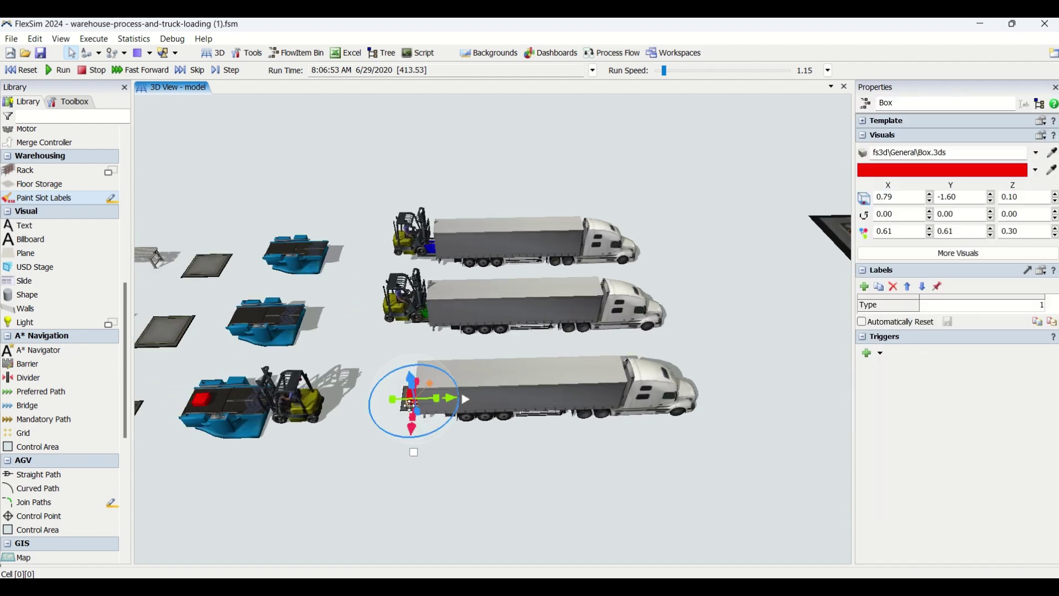
click(407, 466)
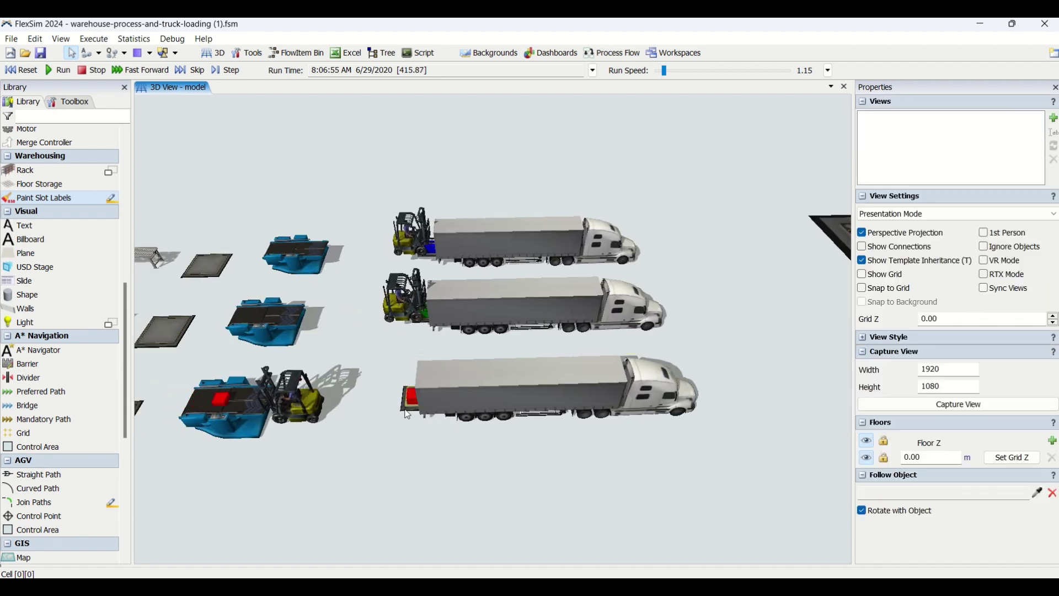
click(484, 392)
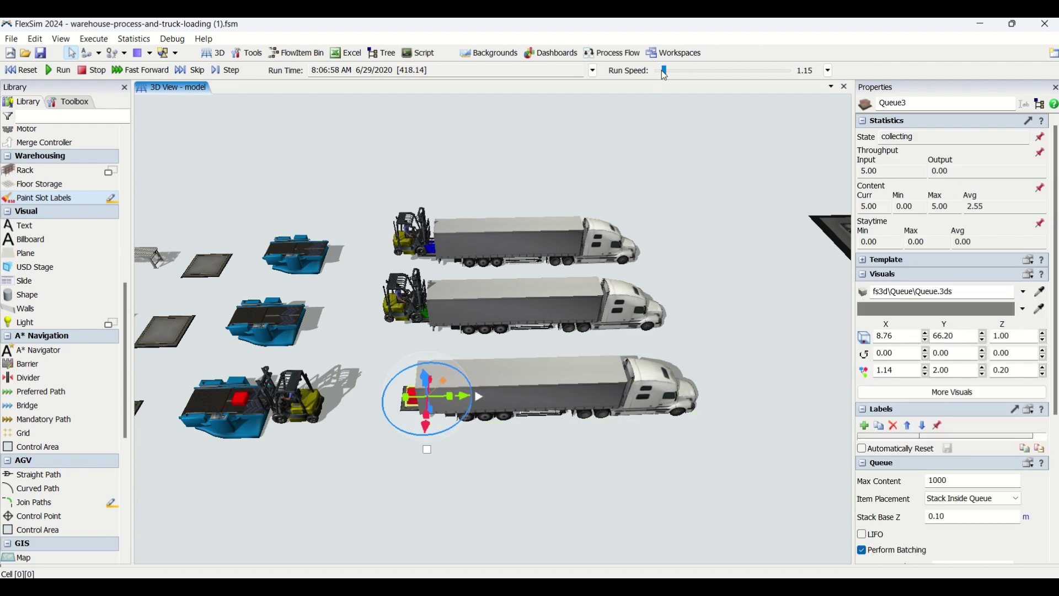
Step: Adjust the run speed up and down, briefly dropping it to zero before resuming slowly
drag(670, 75, 677, 76)
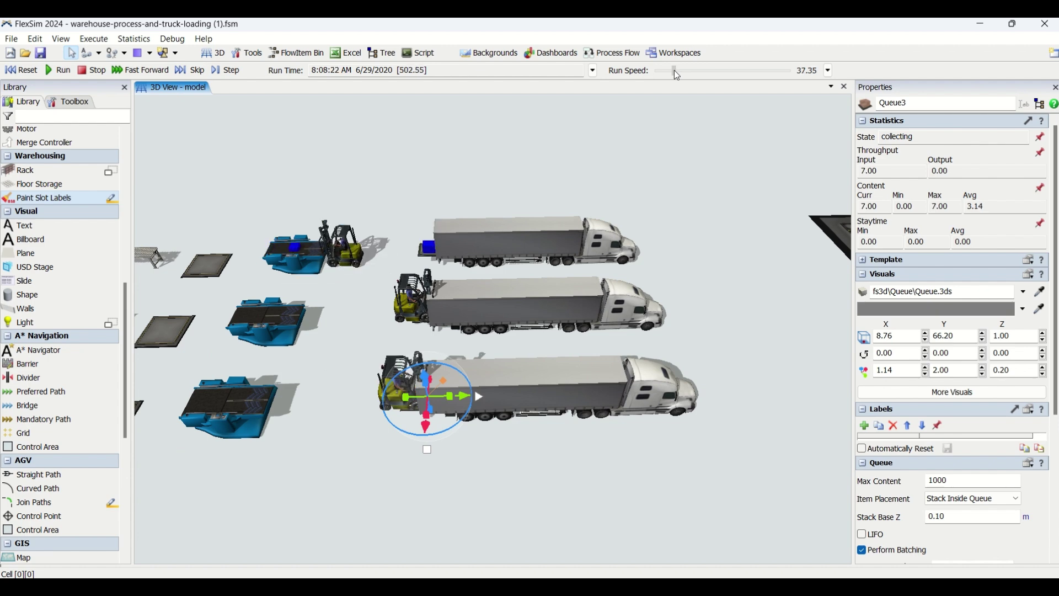
drag(677, 75, 656, 72)
drag(704, 279, 626, 295)
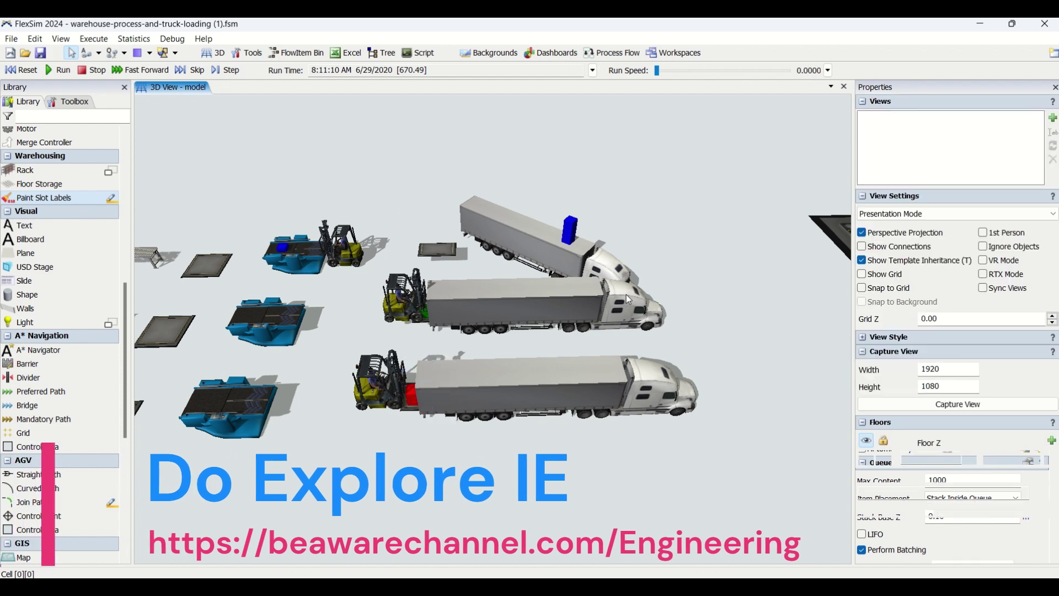
drag(656, 70, 662, 70)
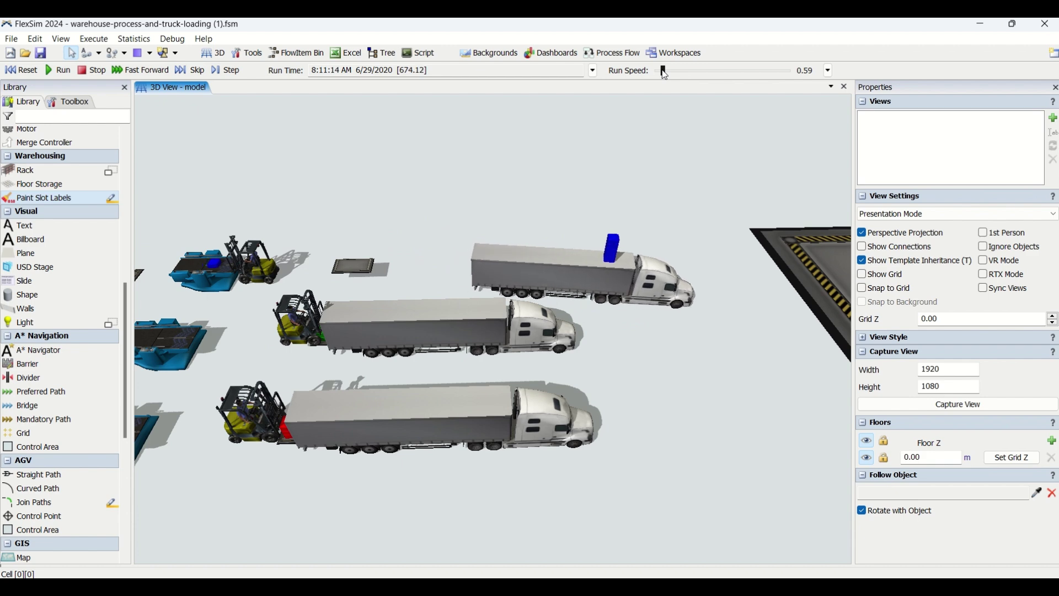
Step: Frame the destination pad with trucks pointing down-right and run at speed 3.38
drag(683, 393, 564, 390)
scroll(568, 393, down, 2)
mouse_move(571, 394)
right_down()
mouse_move(558, 397)
mouse_move(572, 404)
right_up()
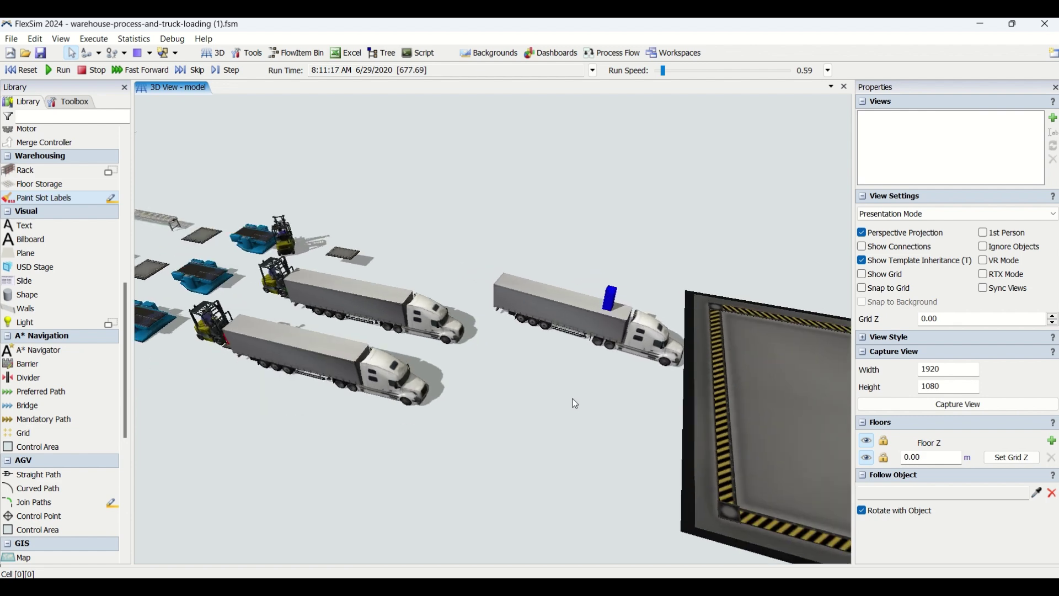
right_drag(581, 403, 582, 405)
right_click(583, 406)
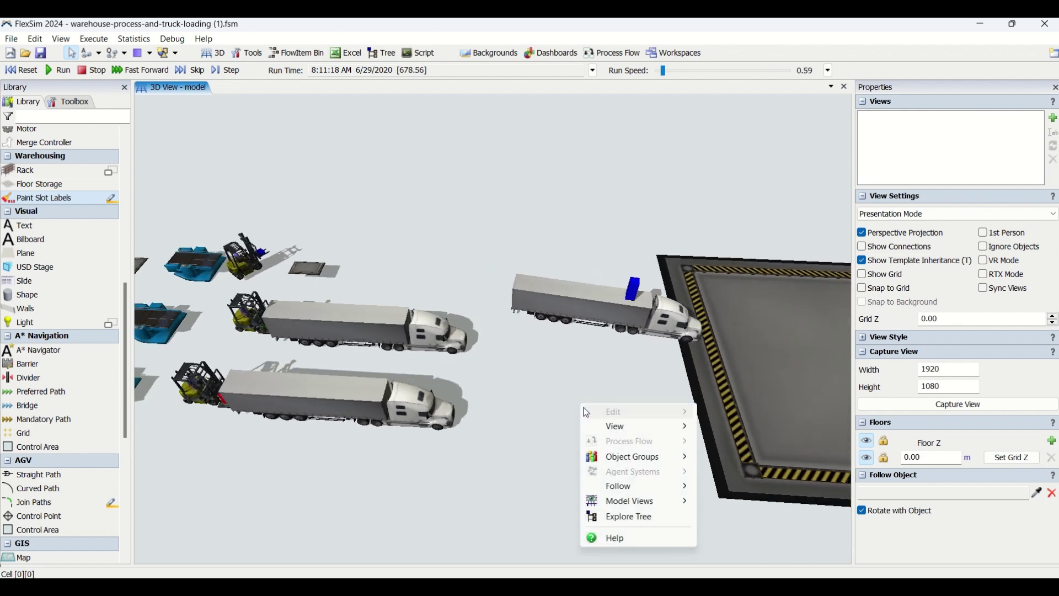
click(541, 405)
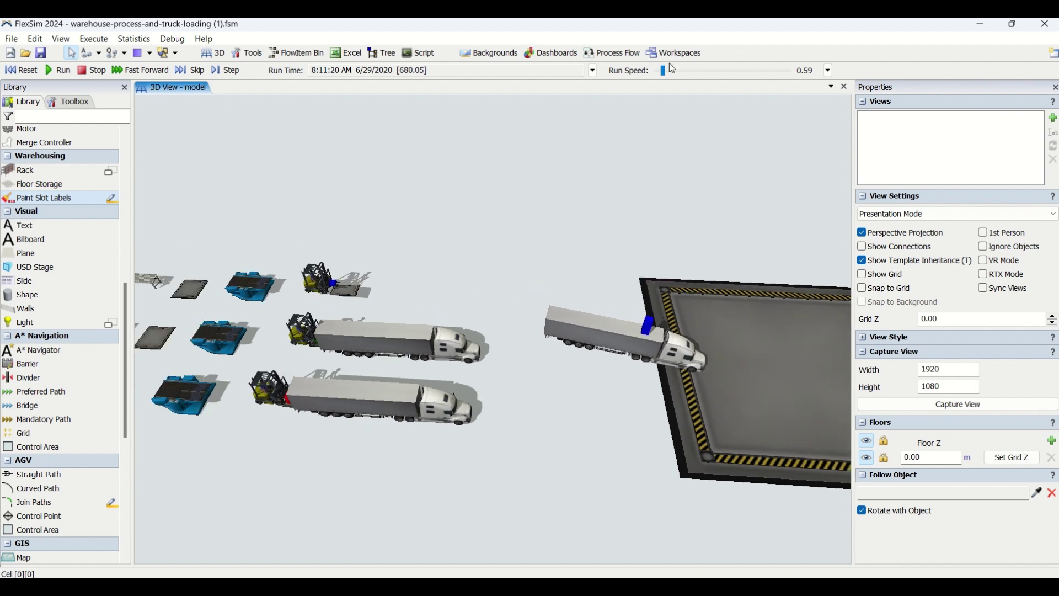
drag(663, 72, 666, 78)
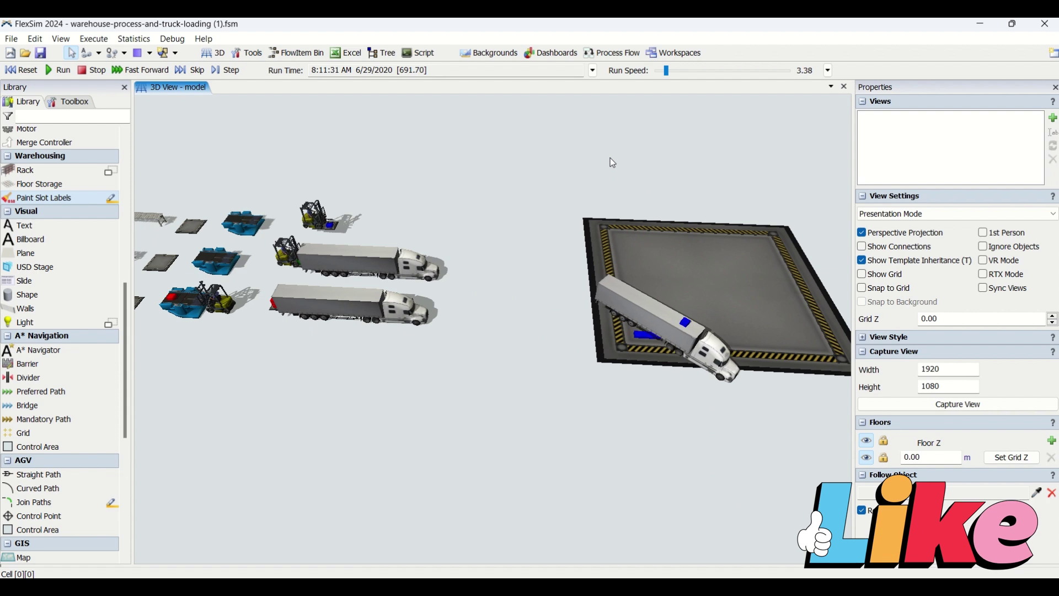
Step: Give Truck1 an On Unload 'Travel to an Object' trigger, then reset the model
click(710, 337)
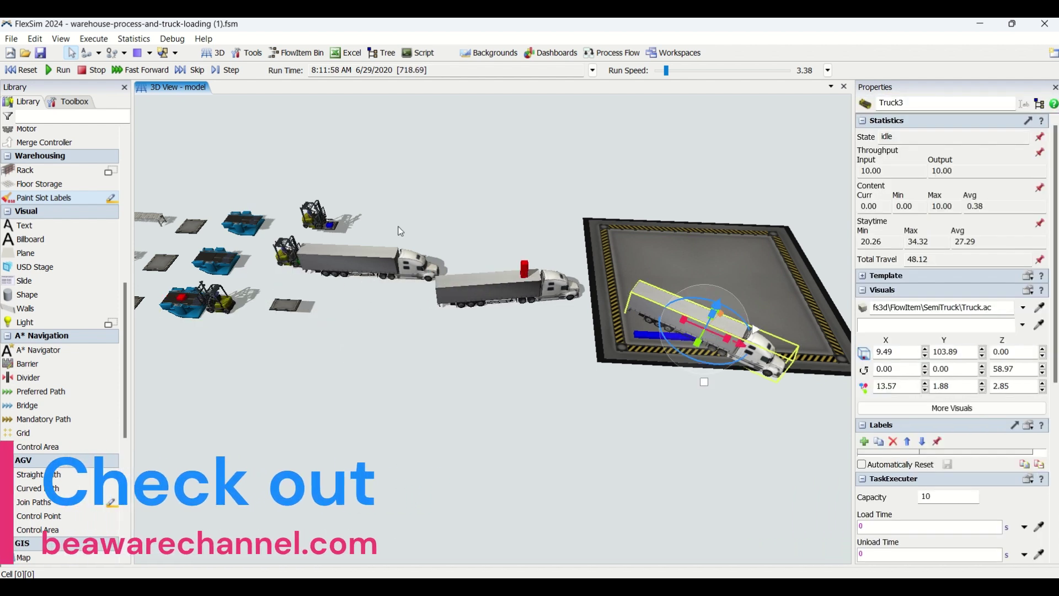
click(504, 288)
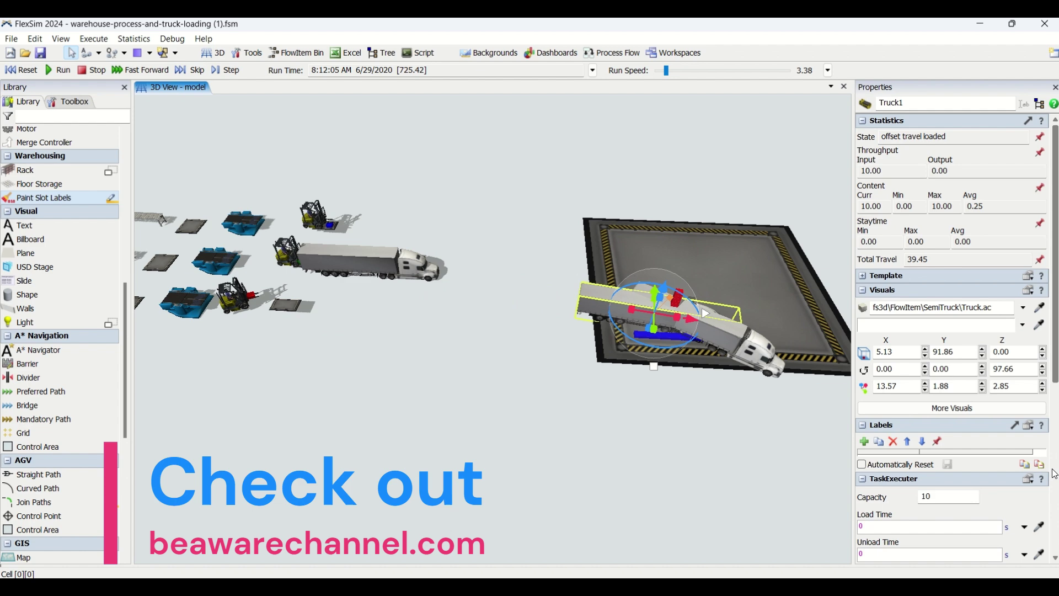
drag(1055, 307, 1055, 475)
click(881, 553)
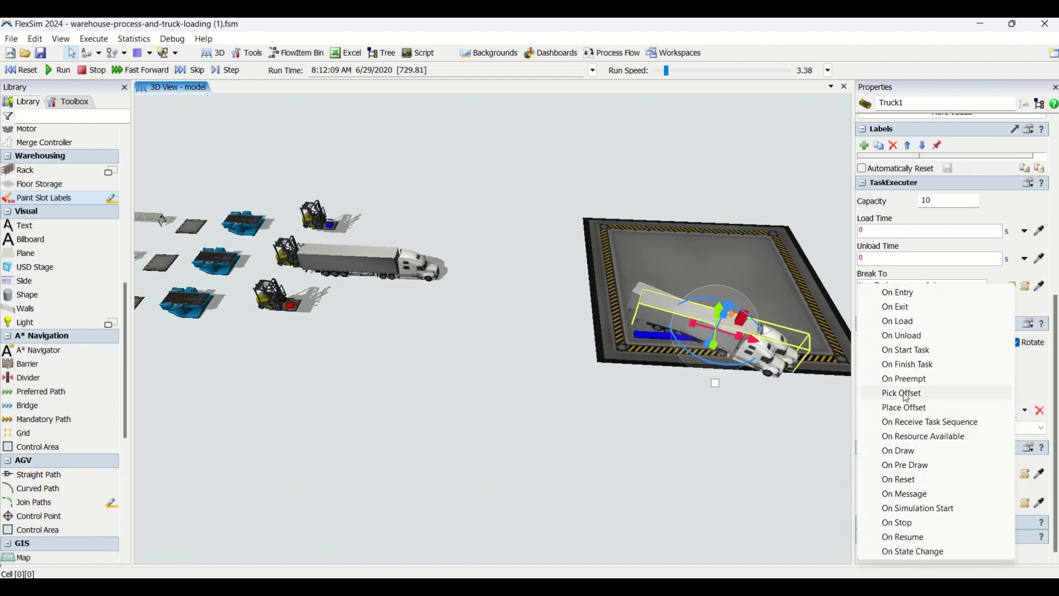
click(906, 337)
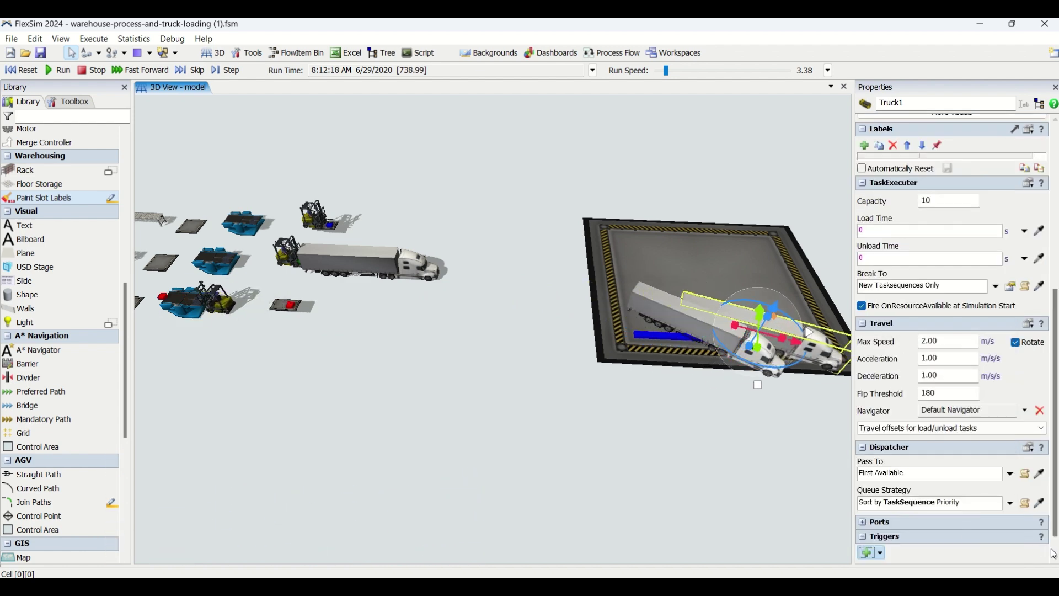
scroll(989, 560, down, 1)
click(997, 551)
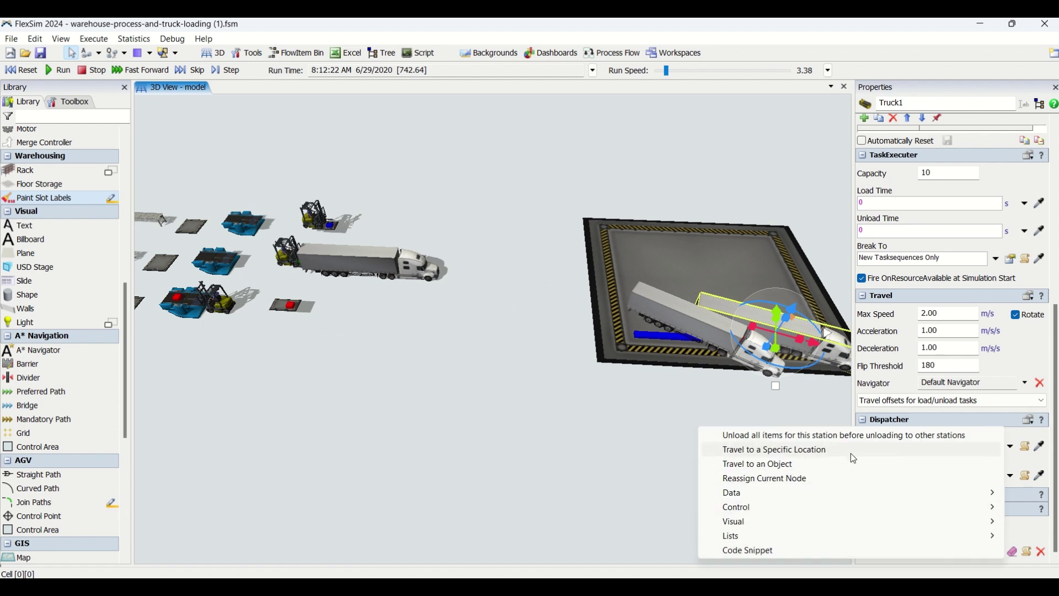
click(813, 464)
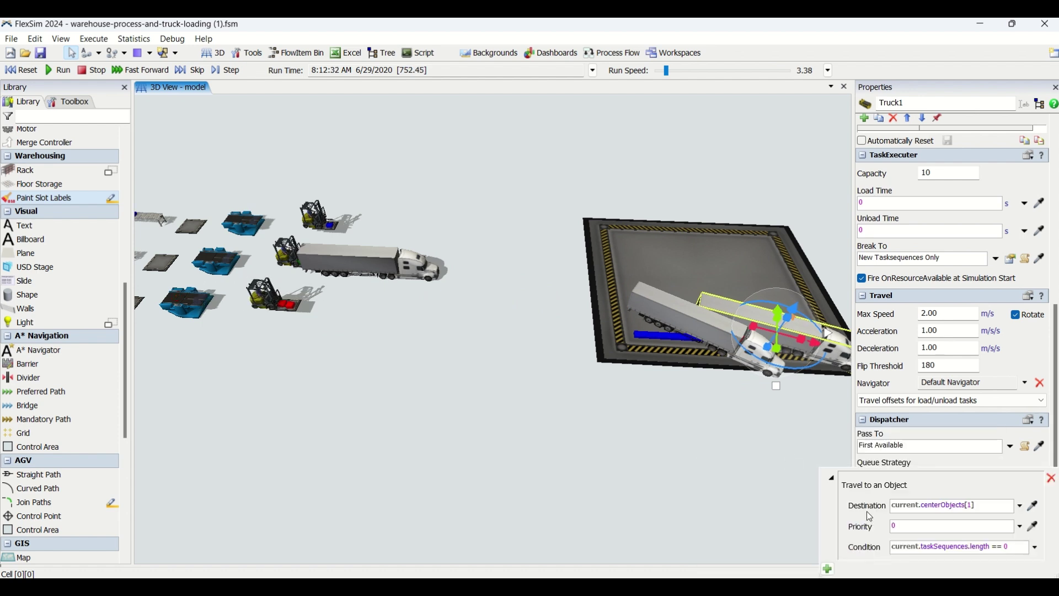
click(981, 506)
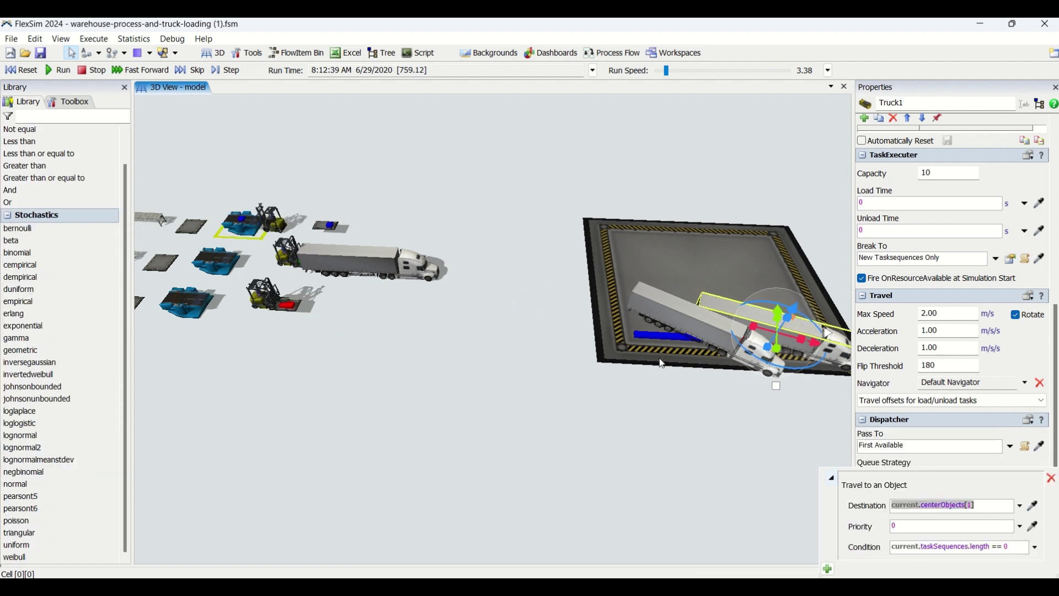
click(400, 350)
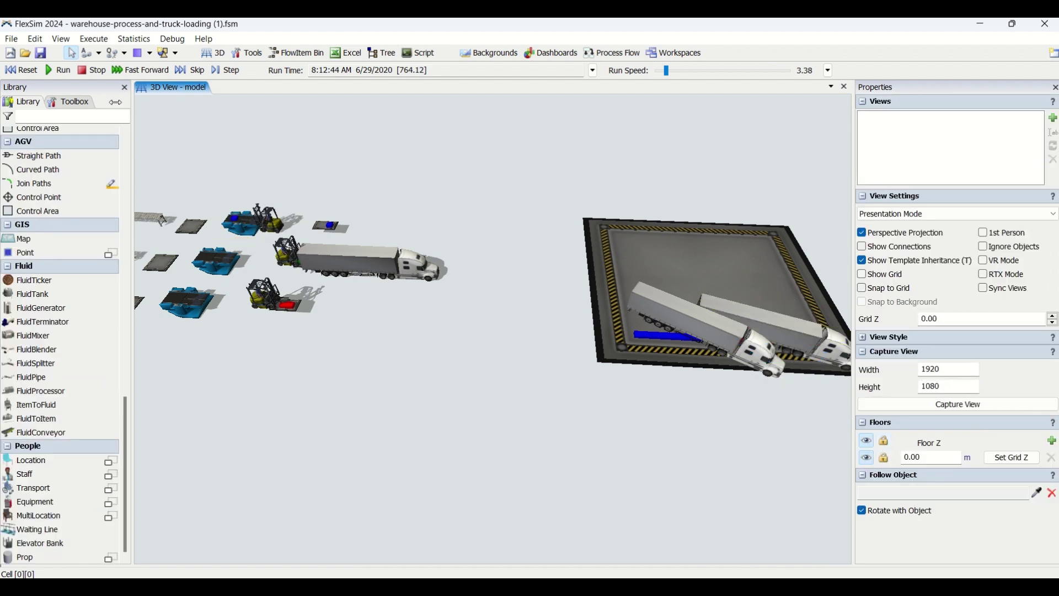
click(32, 74)
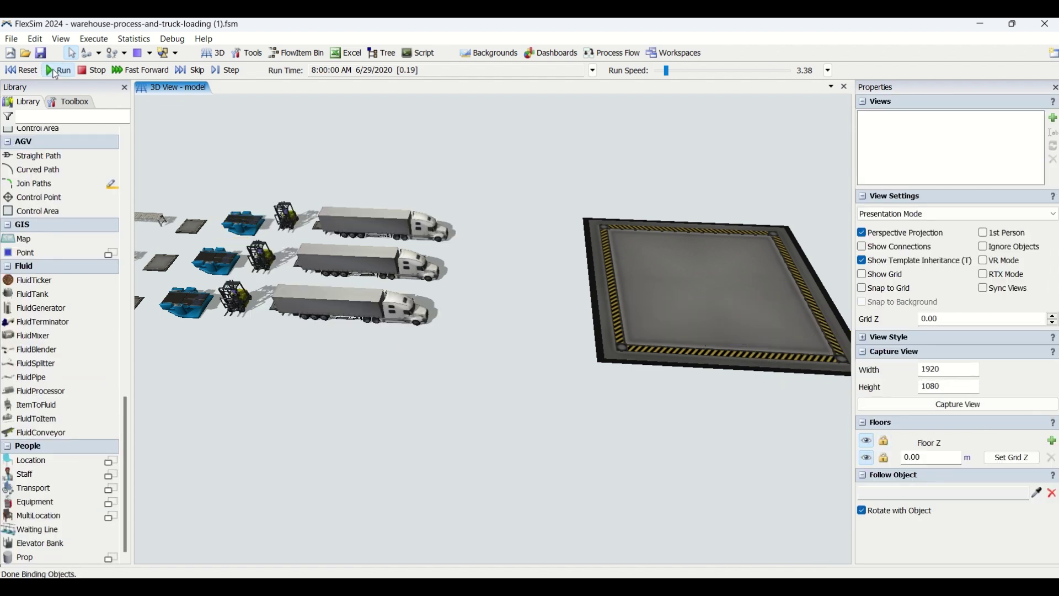
Step: Run the model at speed about 233, checking Queue1's statistics along the way
mouse_move(673, 71)
mouse_down()
mouse_move(689, 71)
mouse_move(663, 71)
mouse_up()
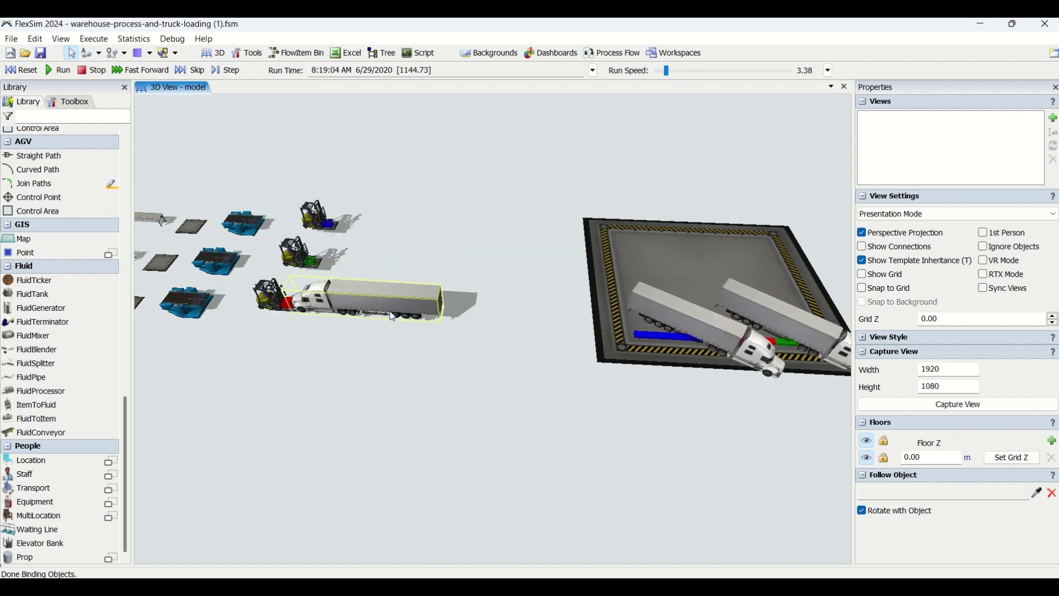
scroll(936, 475, down, 6)
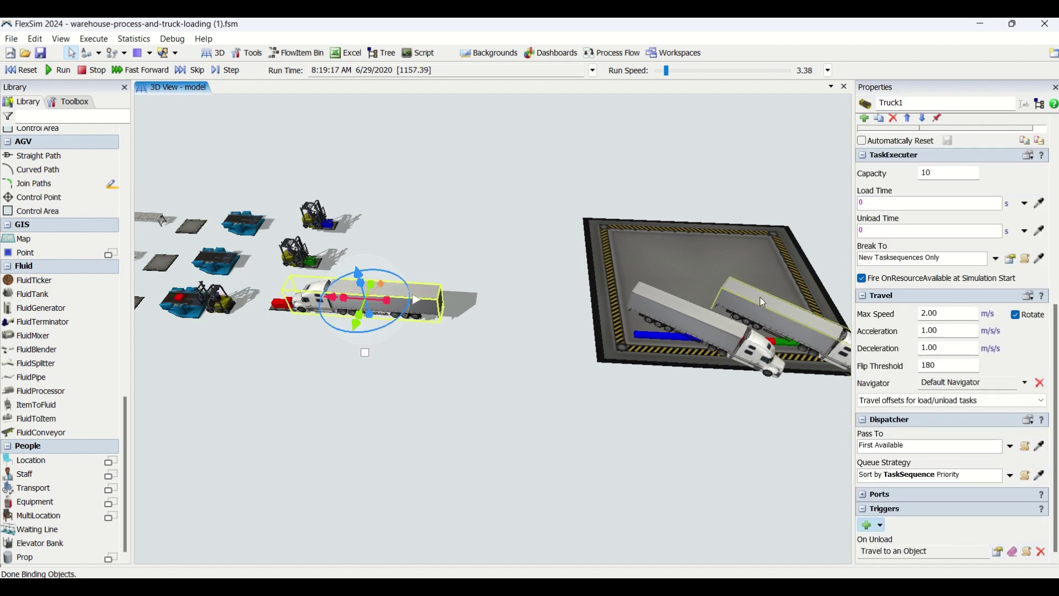
click(337, 226)
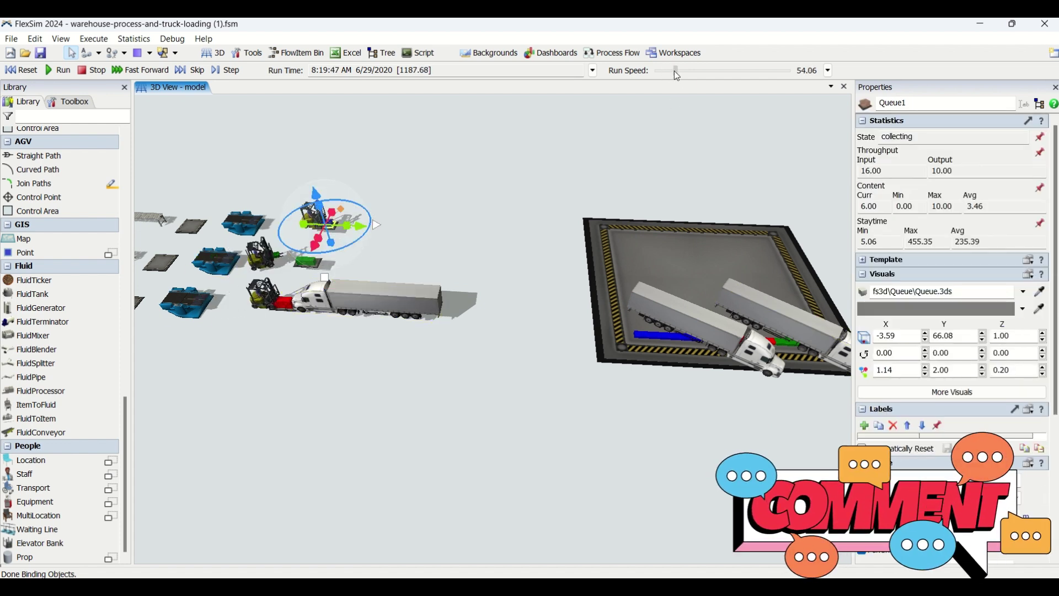
drag(666, 71, 683, 71)
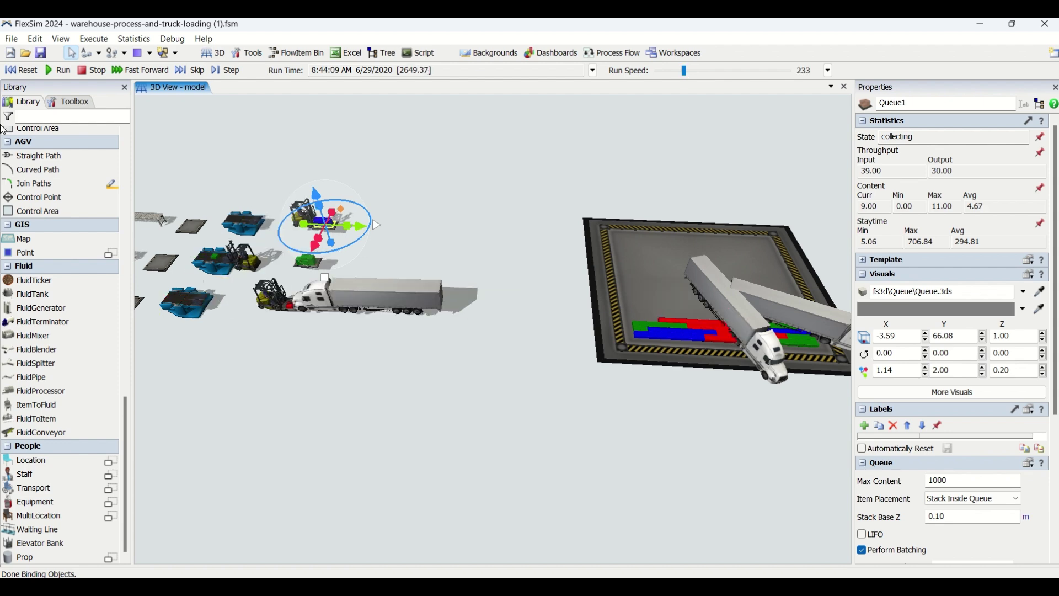
Step: Move Truck2 off the pad to the upper left and Truck3 to the upper right
scroll(634, 412, up, 3)
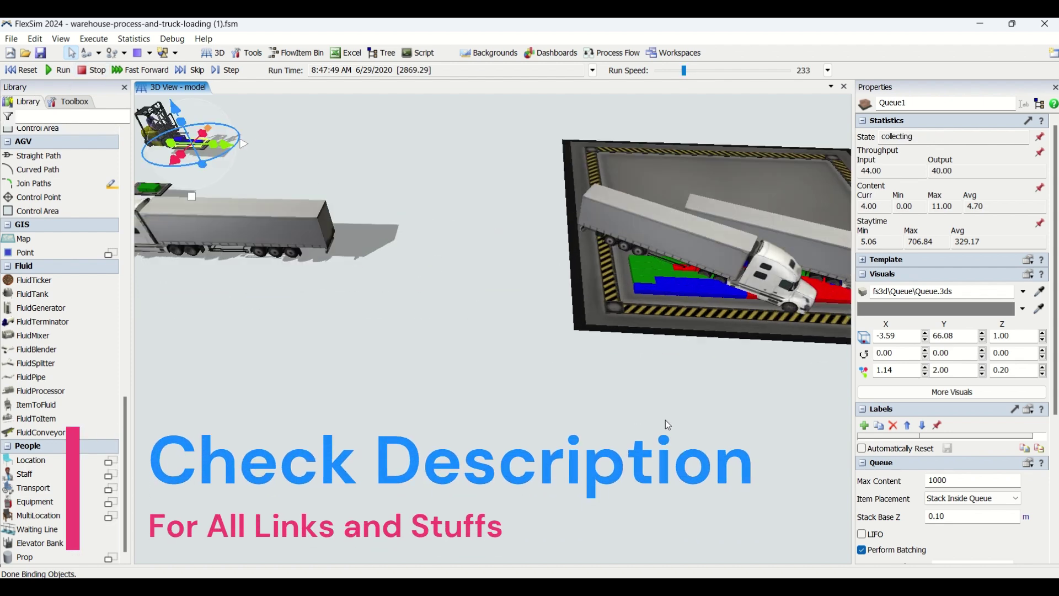
drag(665, 420, 409, 542)
click(571, 360)
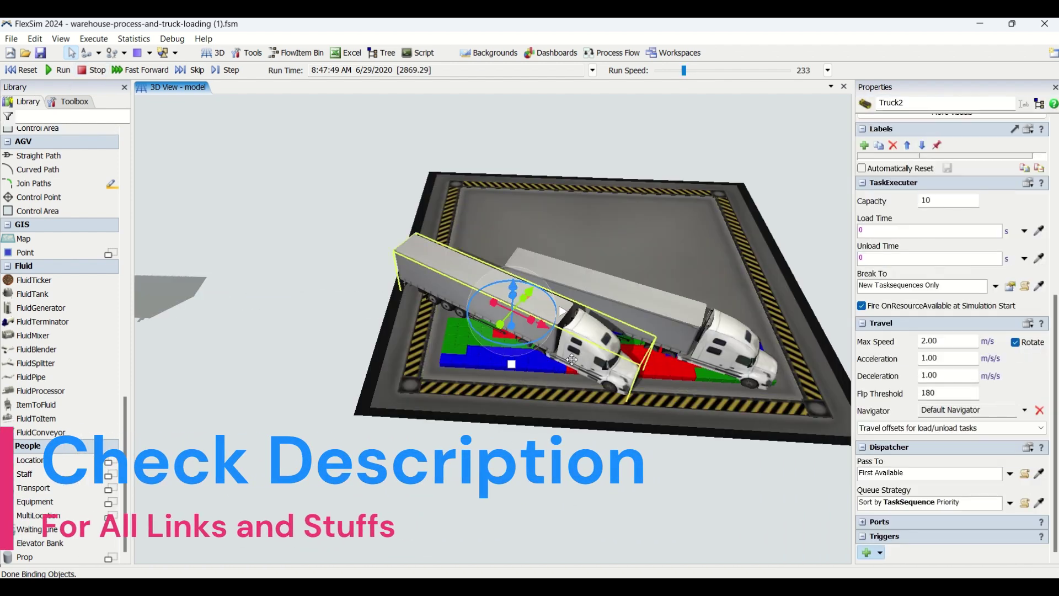
drag(570, 360, 444, 129)
click(628, 275)
drag(628, 275, 697, 126)
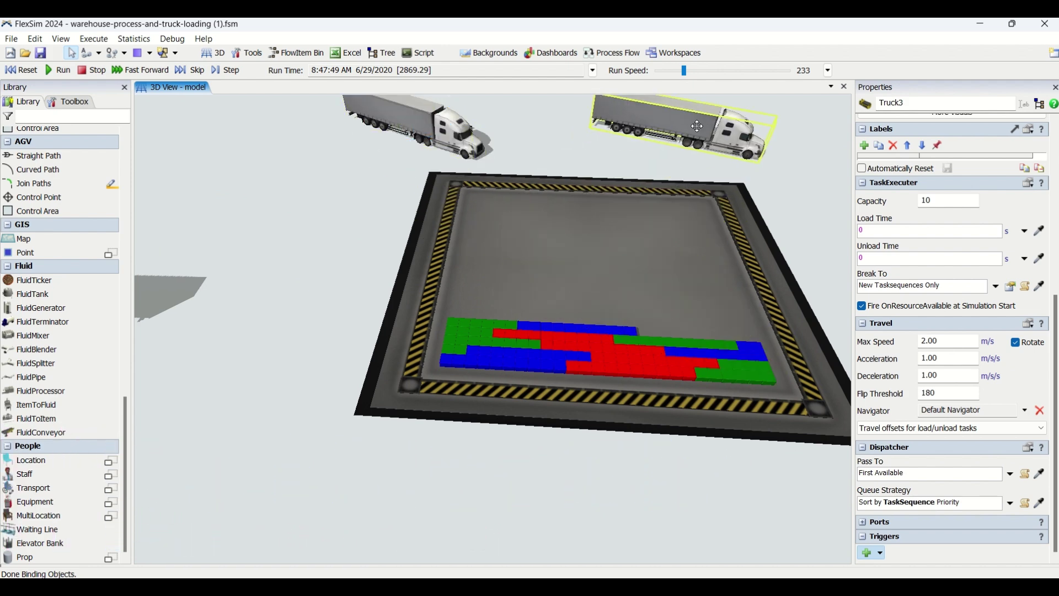
Step: Deselect and tilt the view down to frame the whole destination floor pad
scroll(657, 383, up, 5)
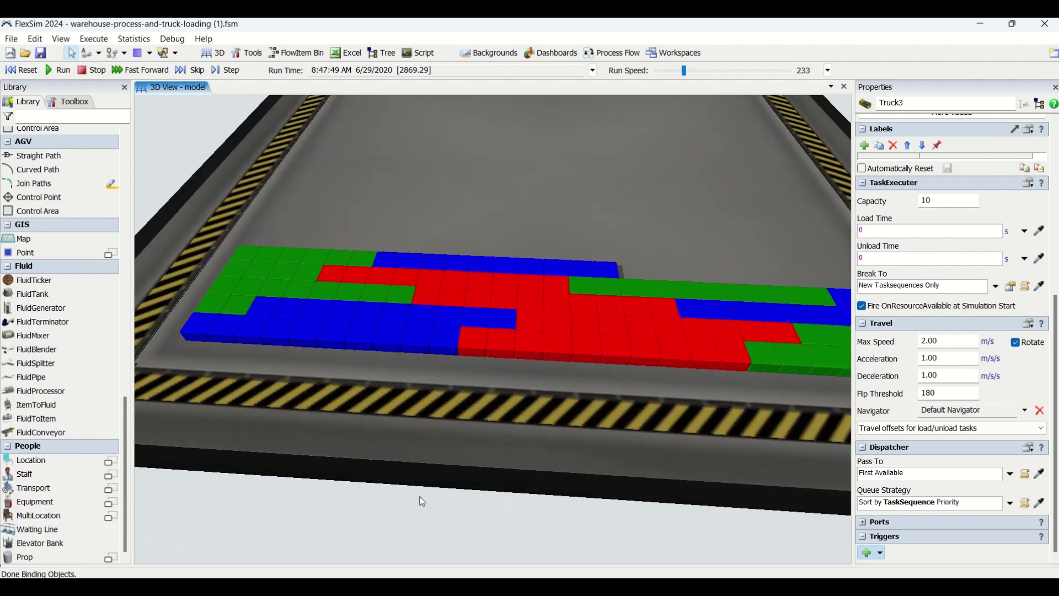
scroll(402, 474, down, 6)
click(314, 449)
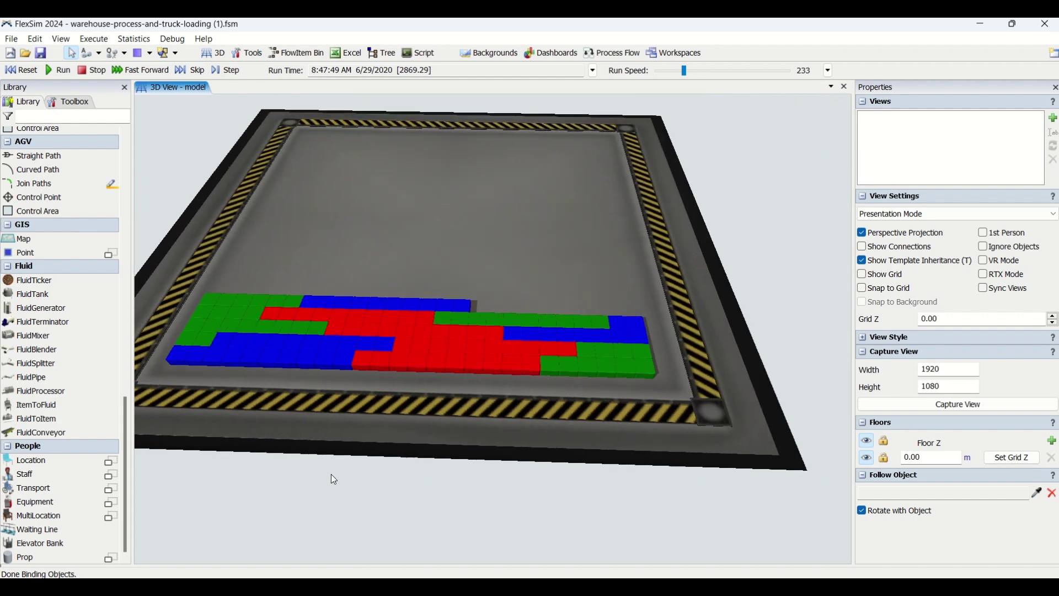
right_drag(331, 475, 333, 492)
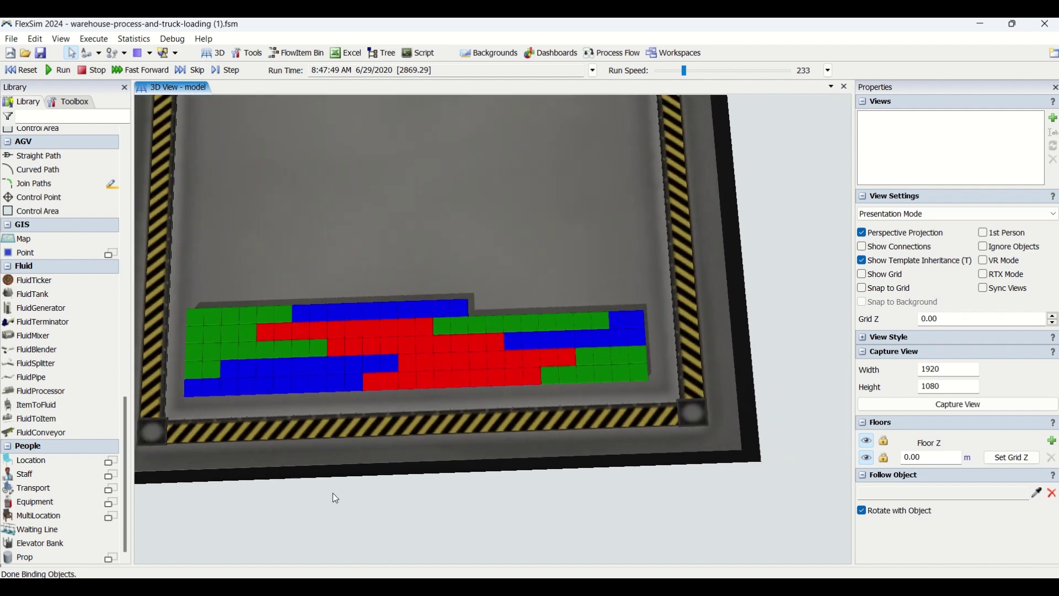
right_drag(827, 391, 777, 345)
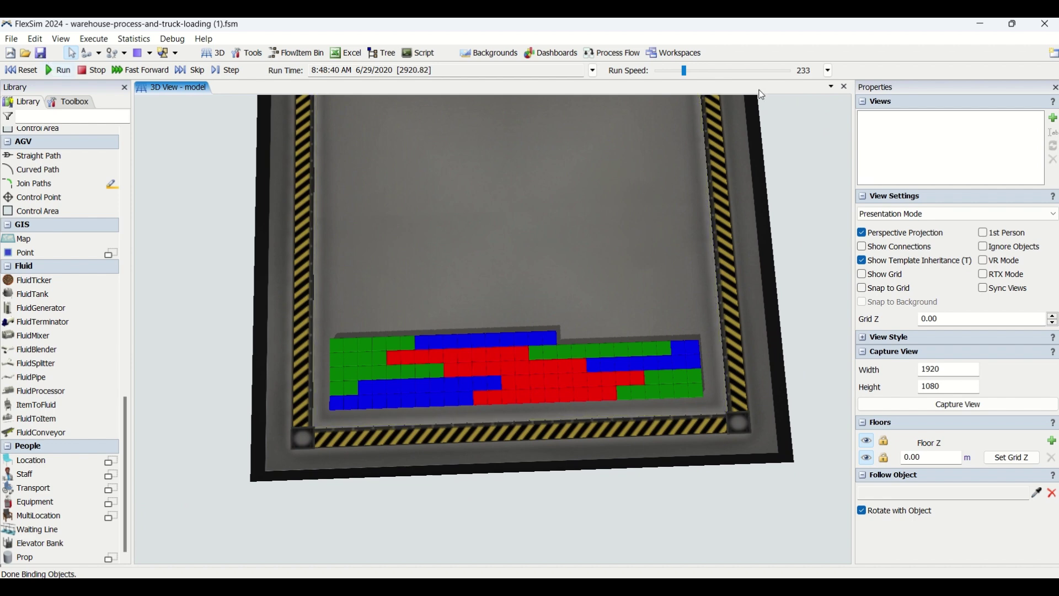
Step: Slow the run speed to nearly zero, then drag Truck2 left and Truck3 right, clear of the destination pad
drag(684, 71, 659, 76)
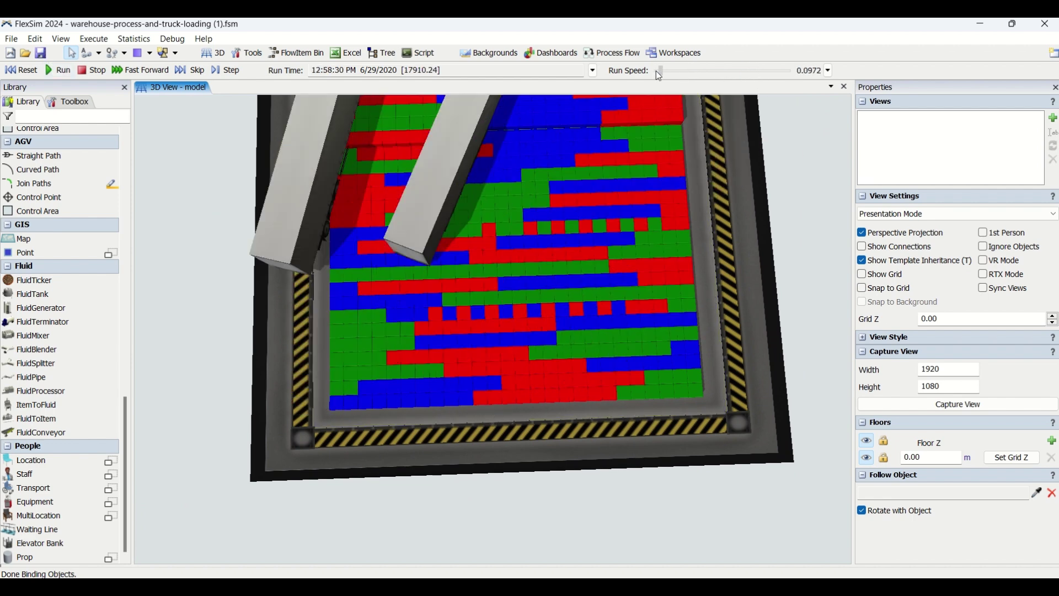
click(816, 223)
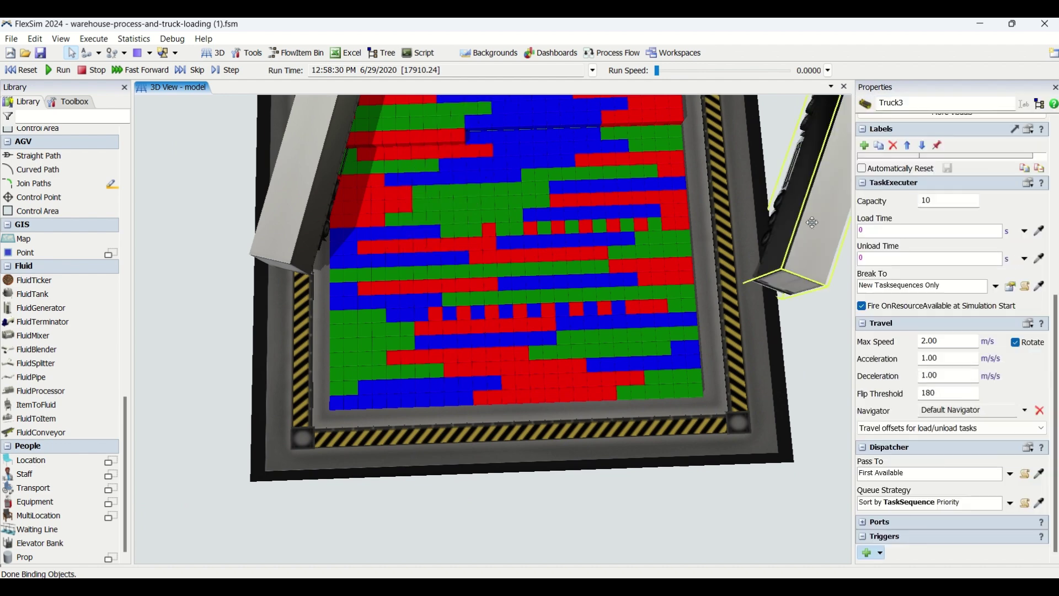
drag(293, 192, 81, 183)
scroll(193, 310, down, 1)
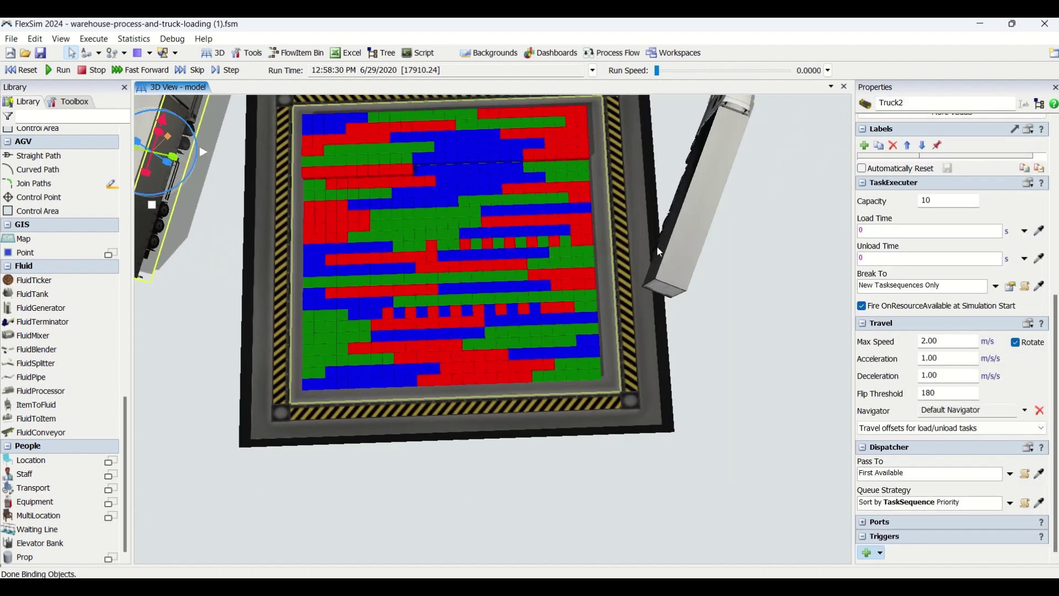
drag(662, 250, 745, 246)
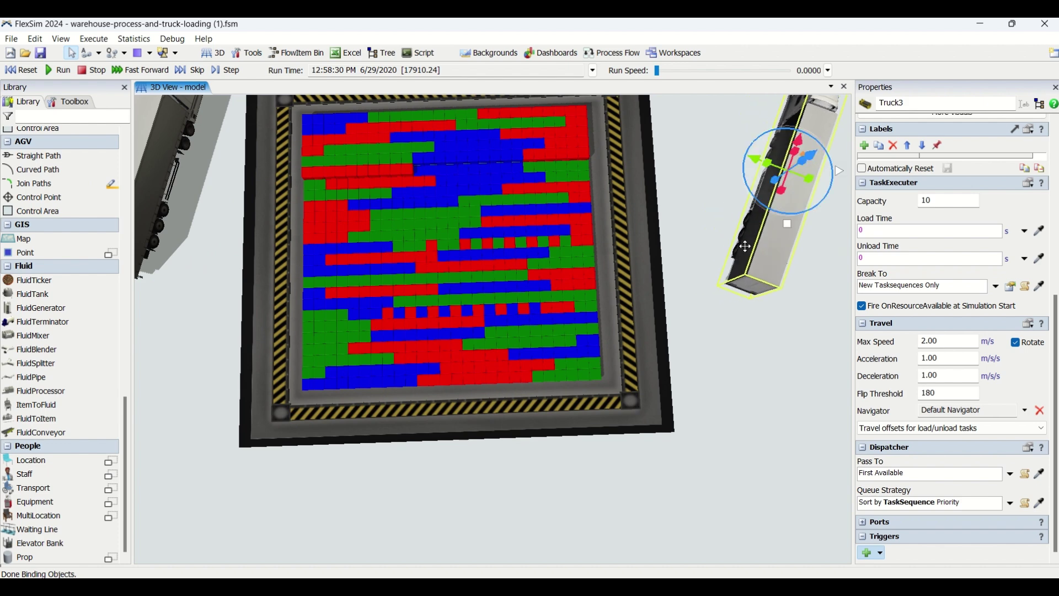
click(696, 298)
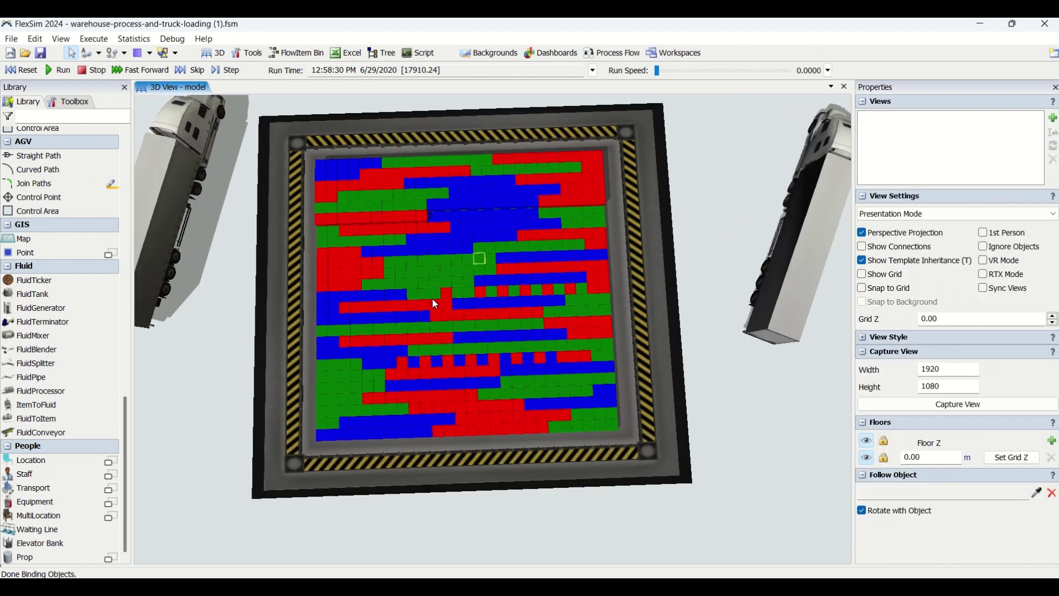
Step: Orbit, tilt and zoom to a high angled overview of the red, green and blue pallet pad
scroll(608, 396, up, 5)
scroll(606, 382, down, 3)
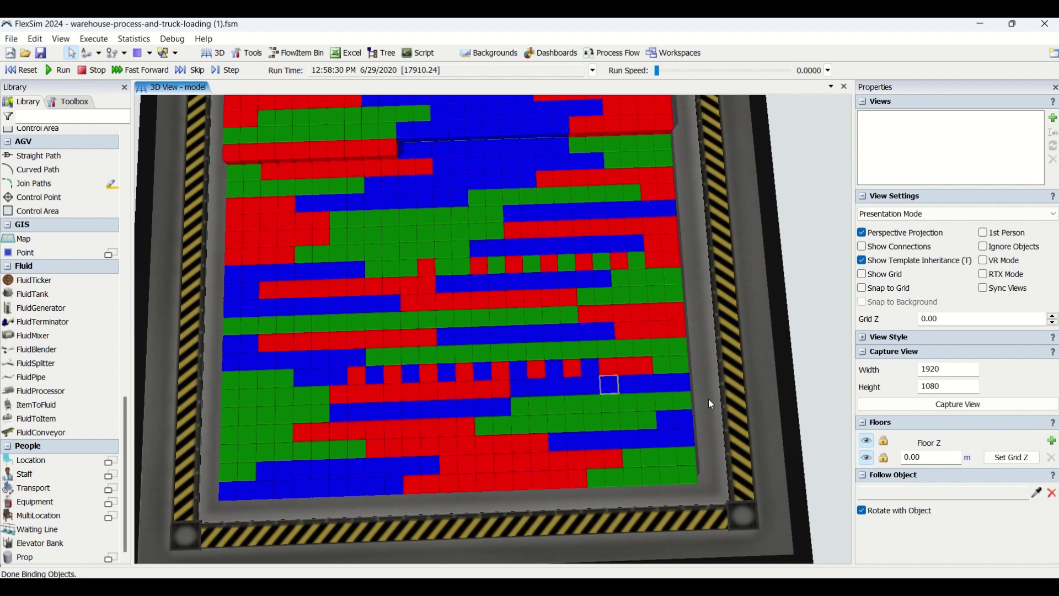
right_drag(817, 398, 778, 356)
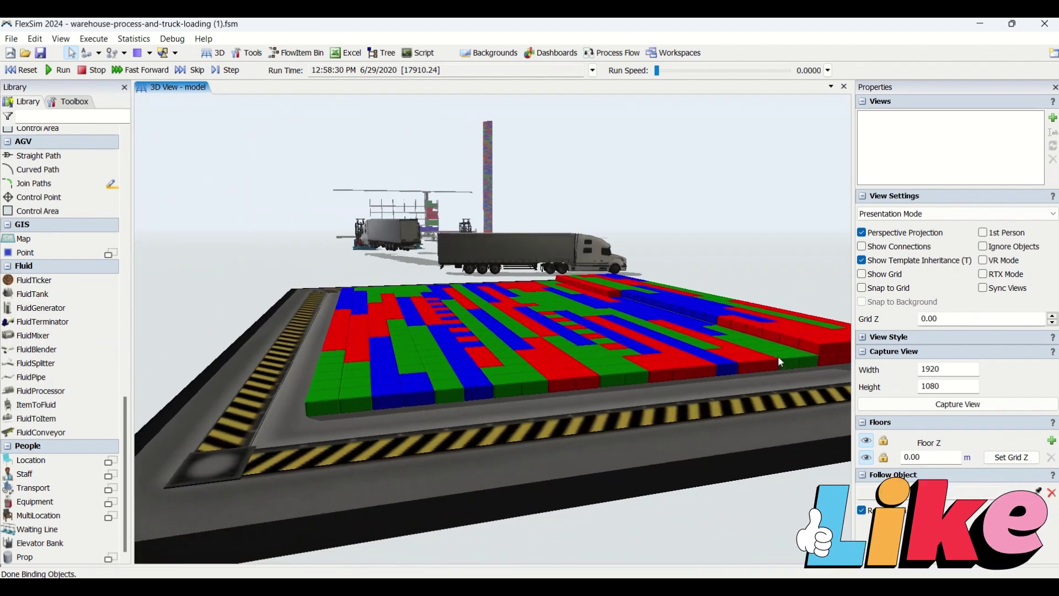
scroll(777, 355, up, 4)
scroll(760, 359, down, 4)
scroll(759, 359, down, 5)
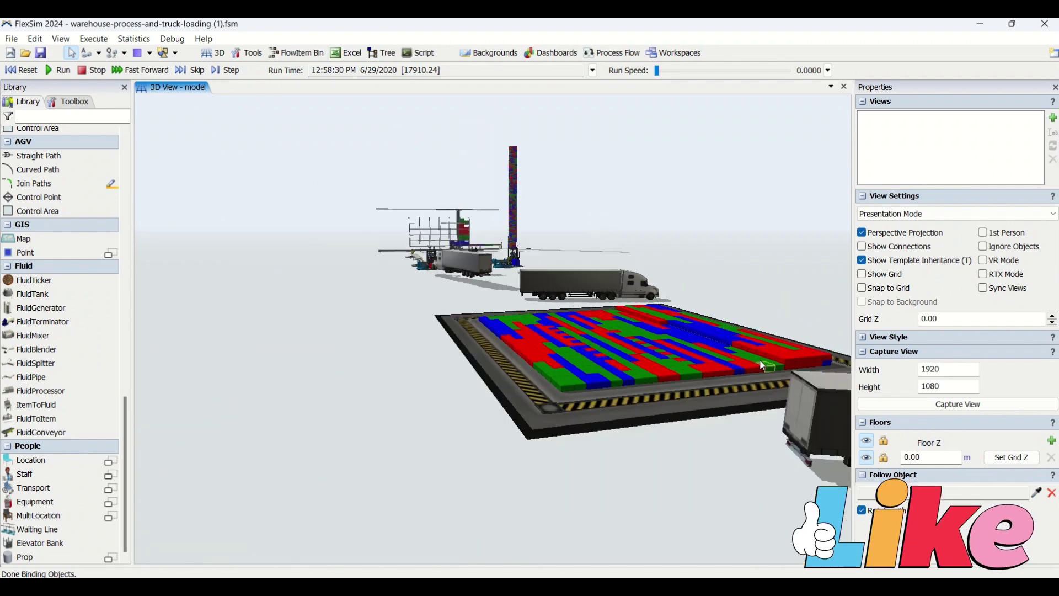
right_drag(694, 477, 719, 497)
drag(515, 486, 391, 531)
scroll(544, 379, up, 6)
scroll(543, 378, down, 2)
scroll(544, 378, down, 2)
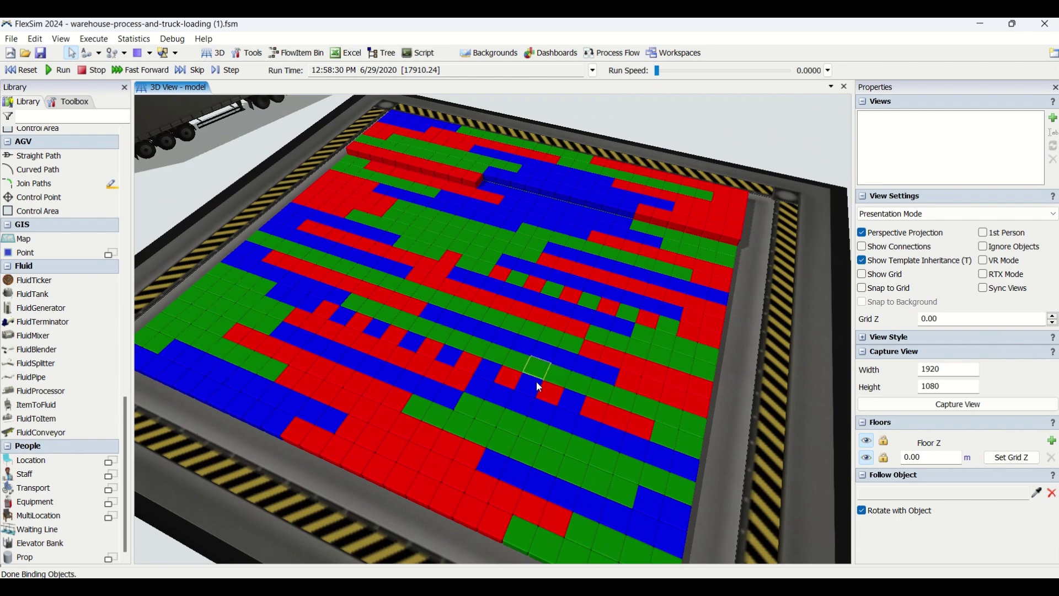
Step: Lift one blue box out of the pattern, then rotate to show trucks on both sides and the conveyors
drag(531, 388, 652, 290)
scroll(607, 357, down, 4)
right_drag(609, 361, 494, 495)
scroll(494, 495, down, 5)
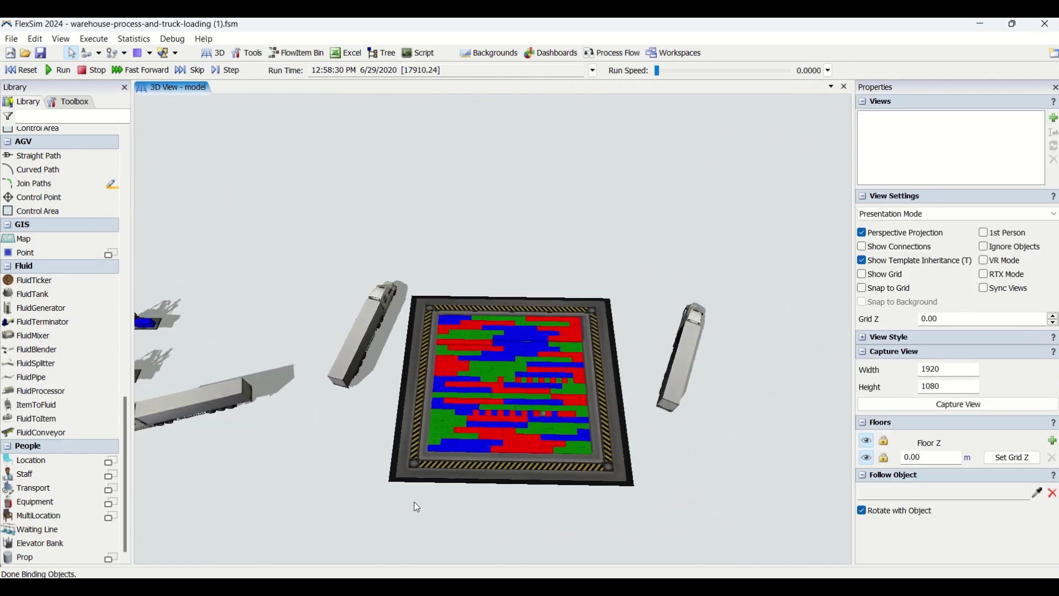
drag(320, 527, 424, 486)
right_drag(424, 487, 431, 486)
Step: Pan toward the conveyors and orbit around the truck and pad, rotating the model about half a turn
drag(431, 485, 560, 400)
scroll(564, 397, down, 2)
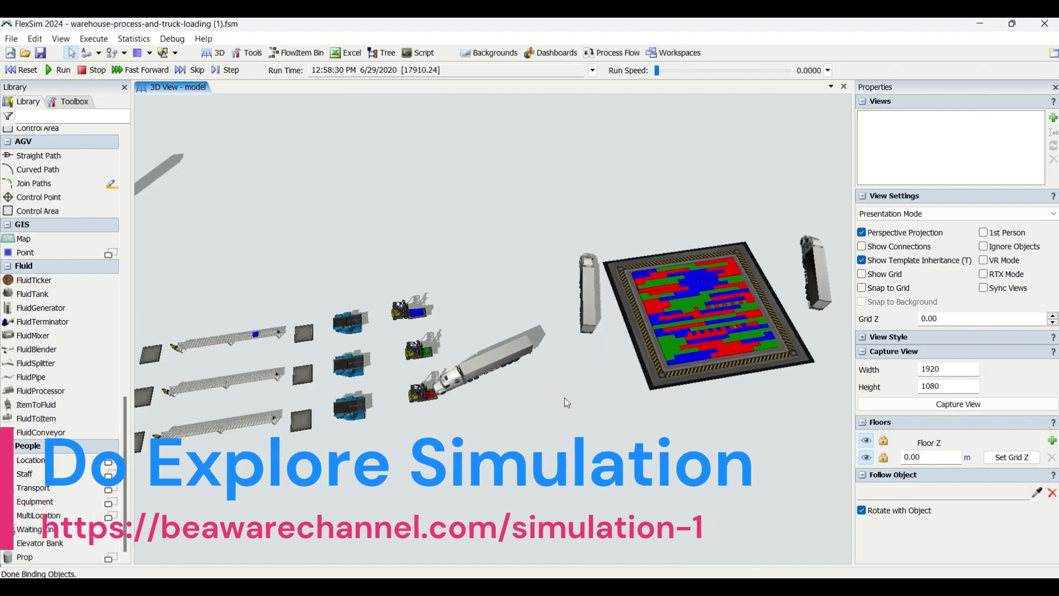
right_drag(508, 431, 502, 424)
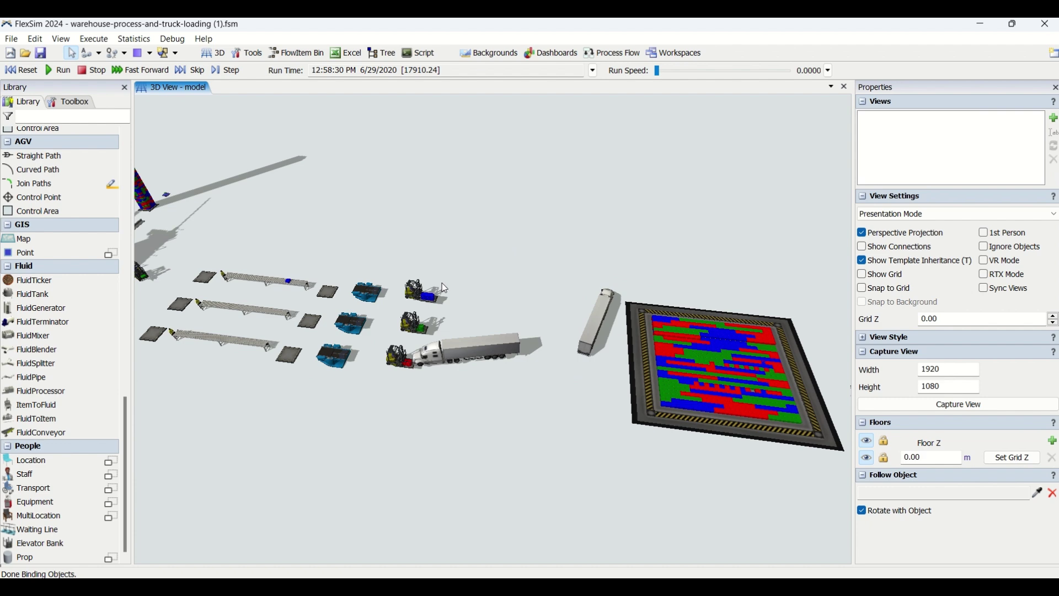
scroll(428, 386, up, 3)
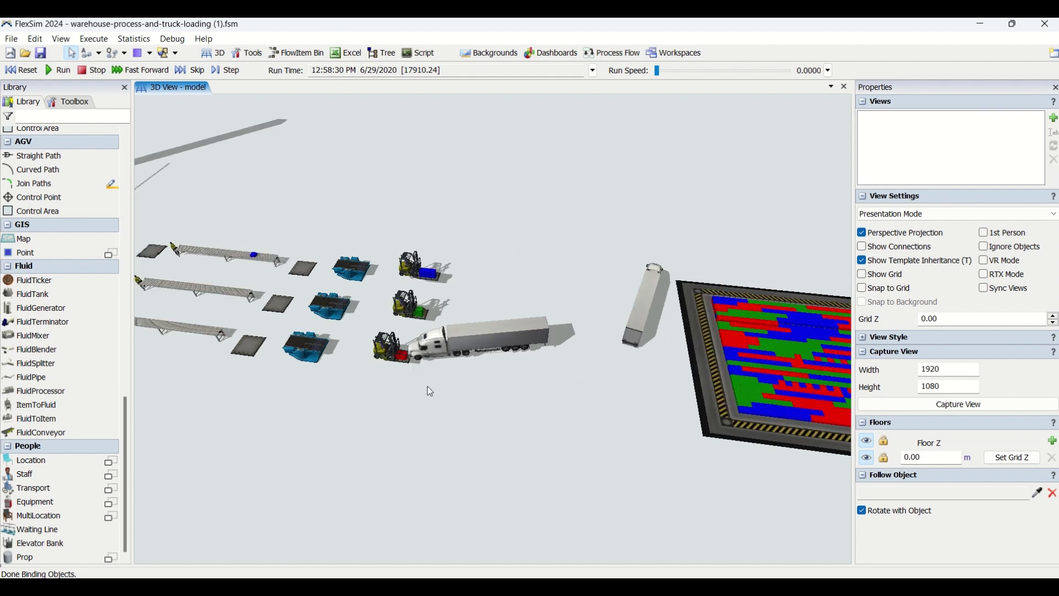
scroll(430, 391, down, 2)
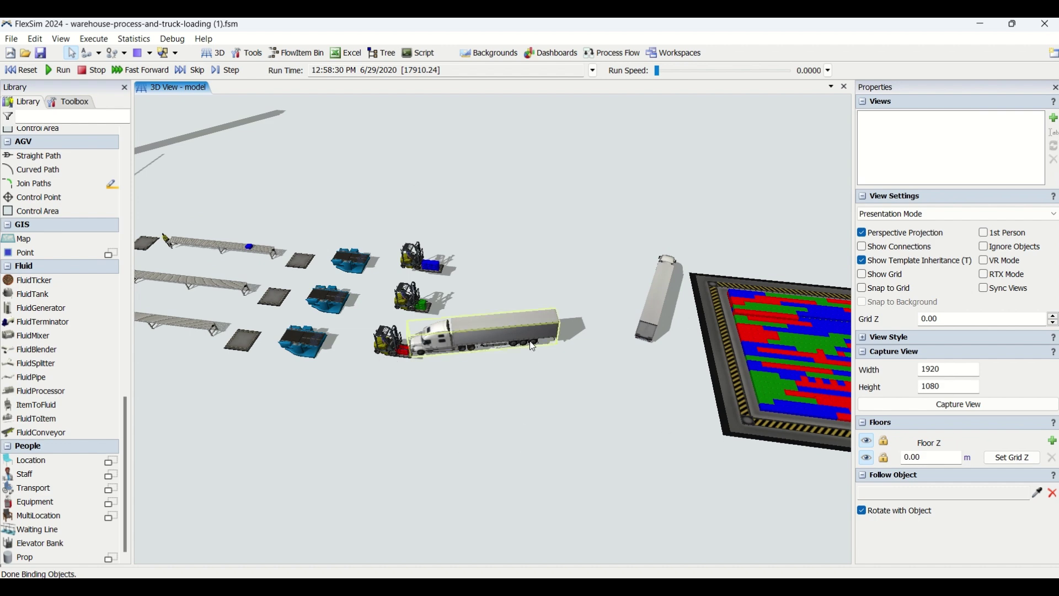
scroll(533, 346, down, 2)
scroll(358, 384, up, 2)
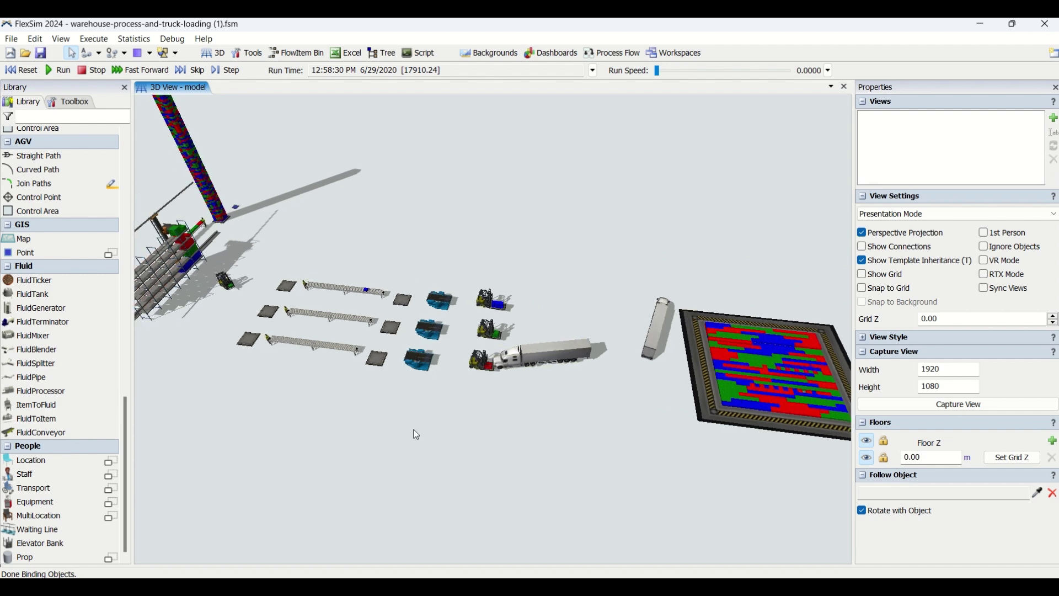
scroll(607, 429, up, 3)
scroll(611, 438, up, 3)
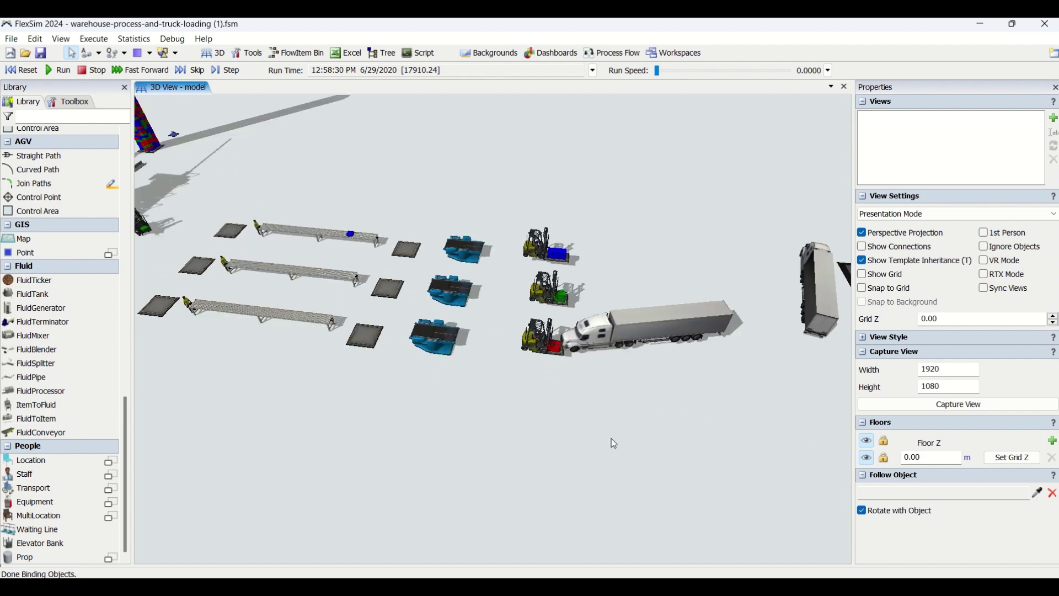
right_drag(611, 437, 480, 470)
scroll(523, 451, down, 2)
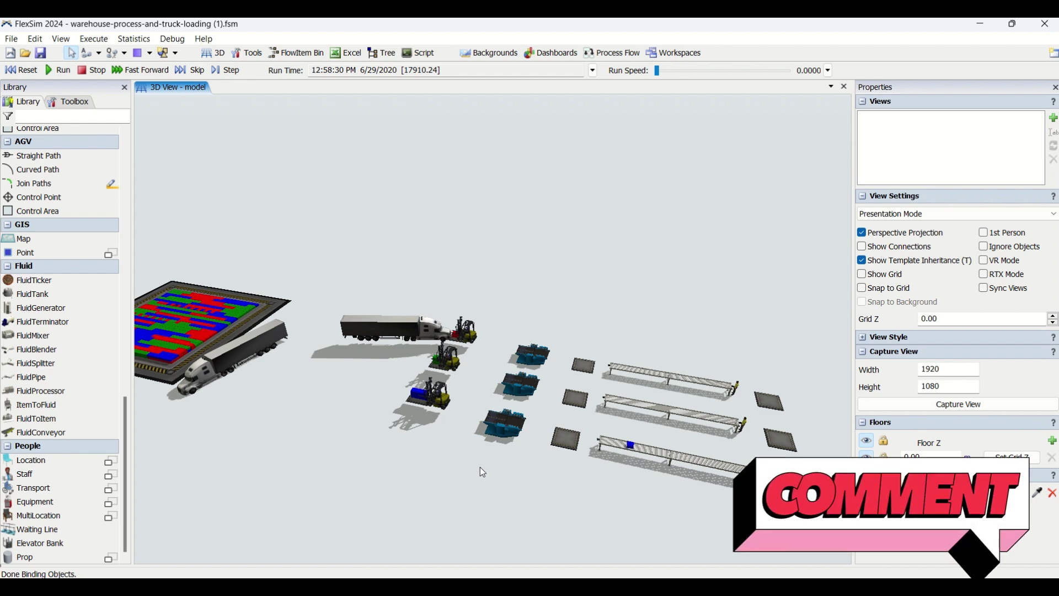
Step: Pan the model right and rotate it so the destination pad sits upper right
mouse_move(522, 479)
right_down()
mouse_move(499, 478)
mouse_move(534, 480)
right_up()
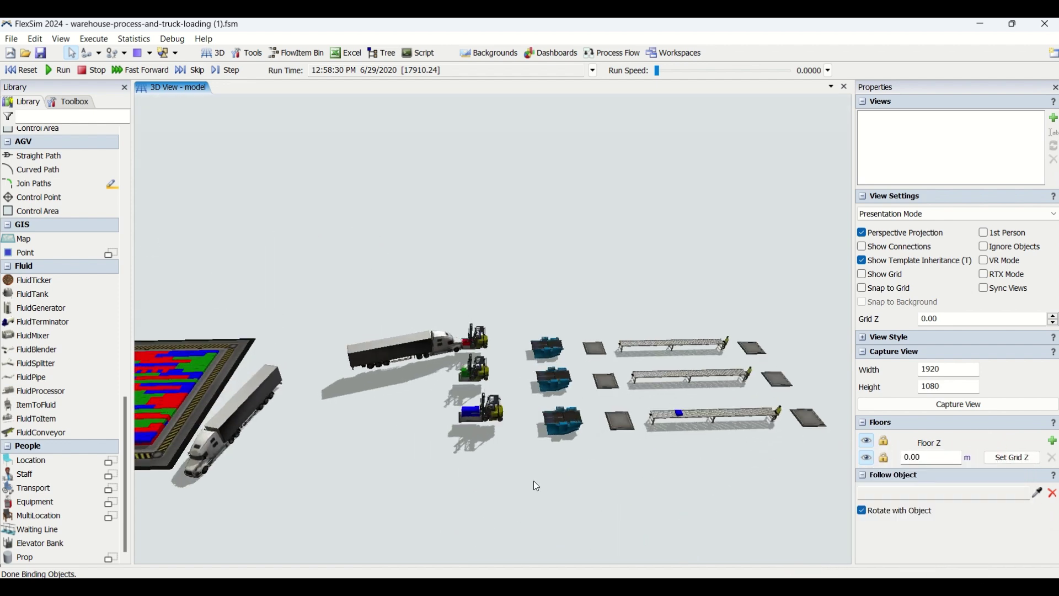
drag(529, 489, 680, 460)
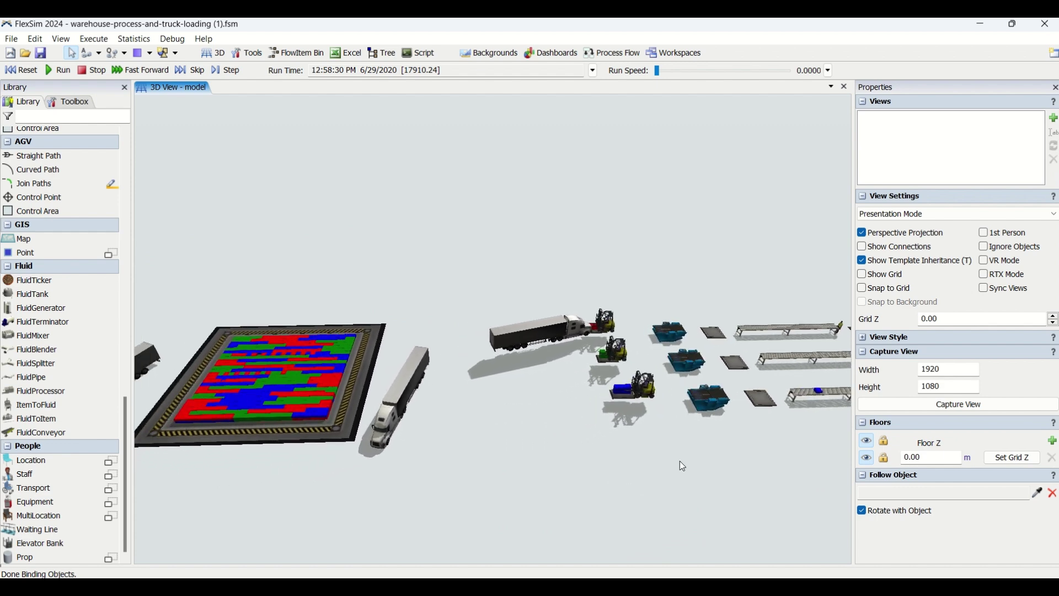
scroll(643, 466, down, 2)
right_drag(633, 474, 502, 350)
scroll(440, 271, up, 4)
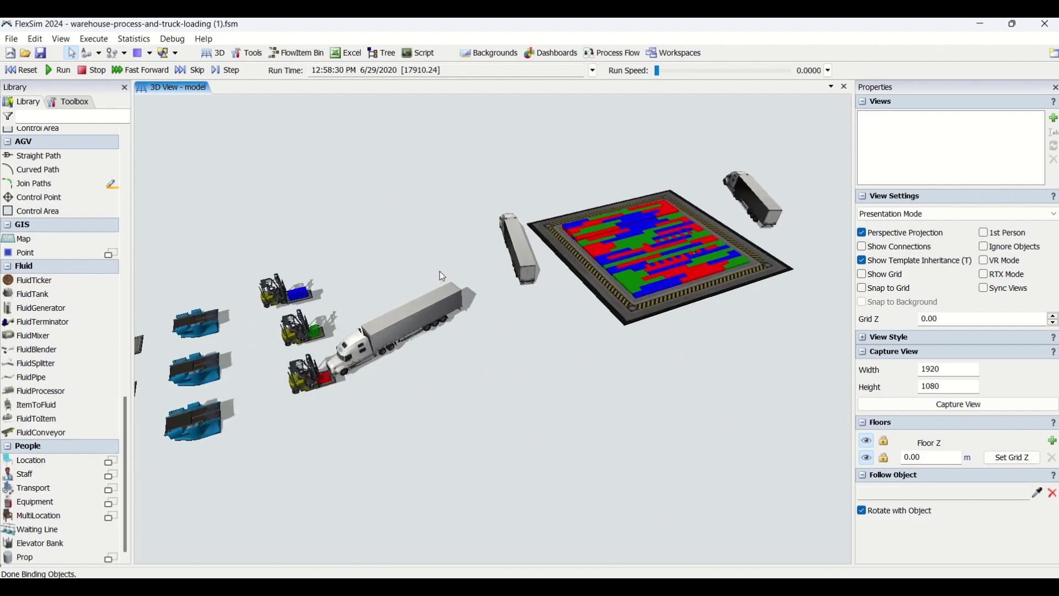
Step: Pan over the trucks and forklifts, then open the BE AWARE Factory Simulation page
drag(524, 366, 835, 403)
right_drag(764, 469, 756, 467)
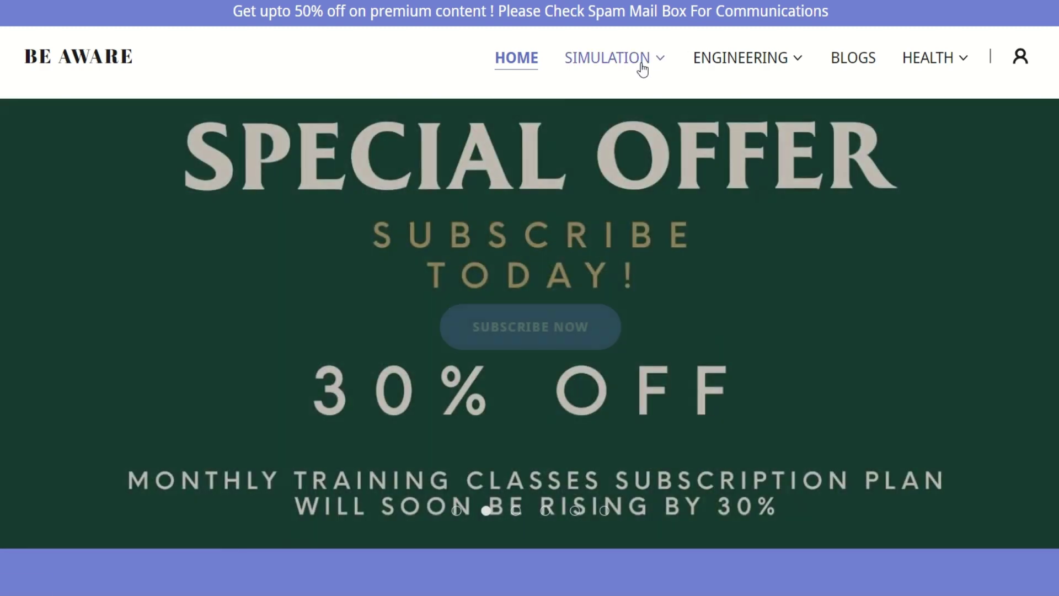
click(641, 66)
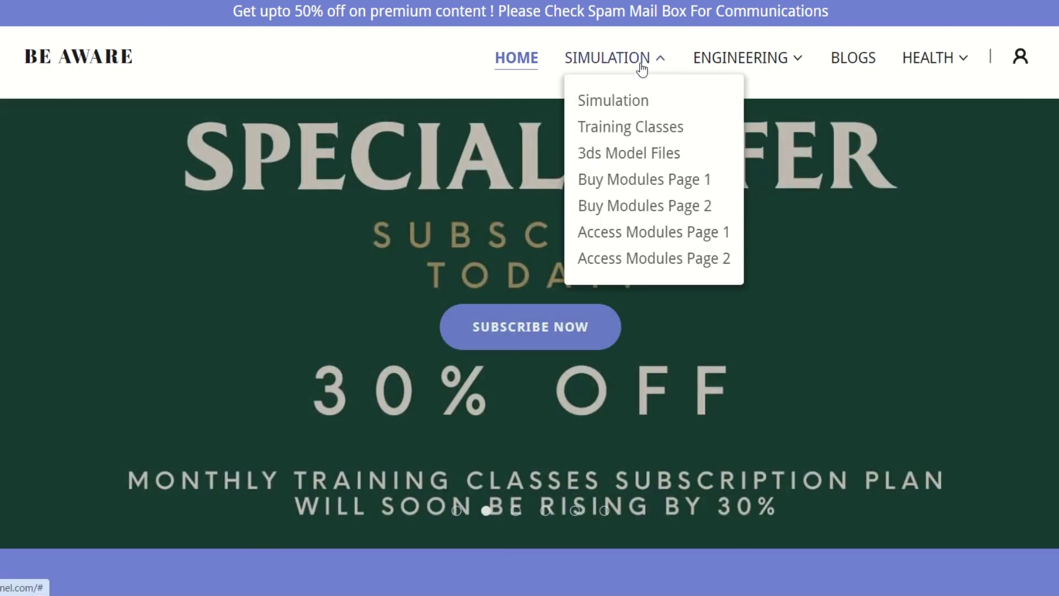
click(614, 101)
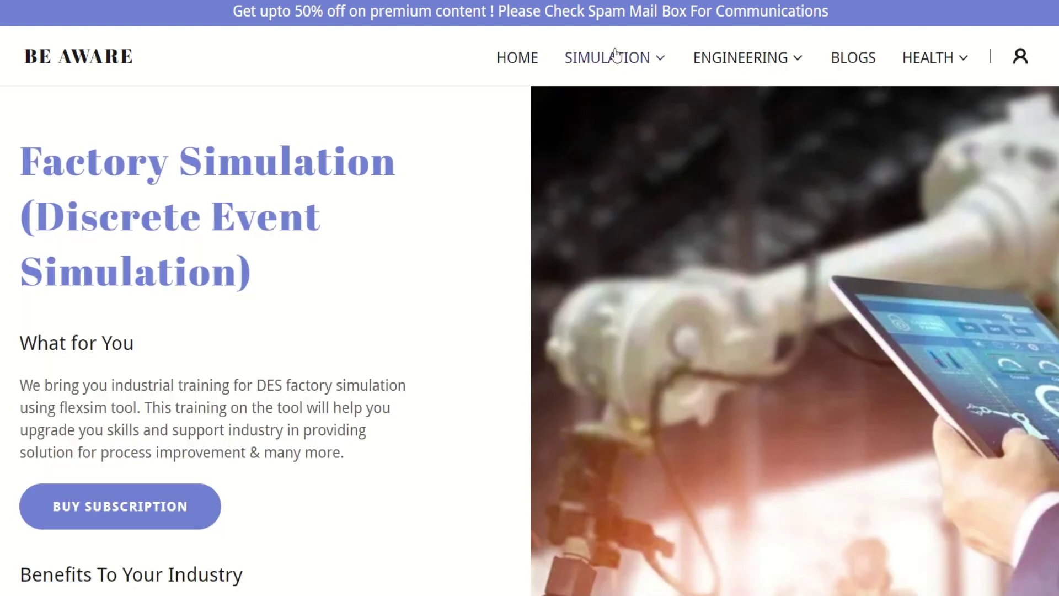